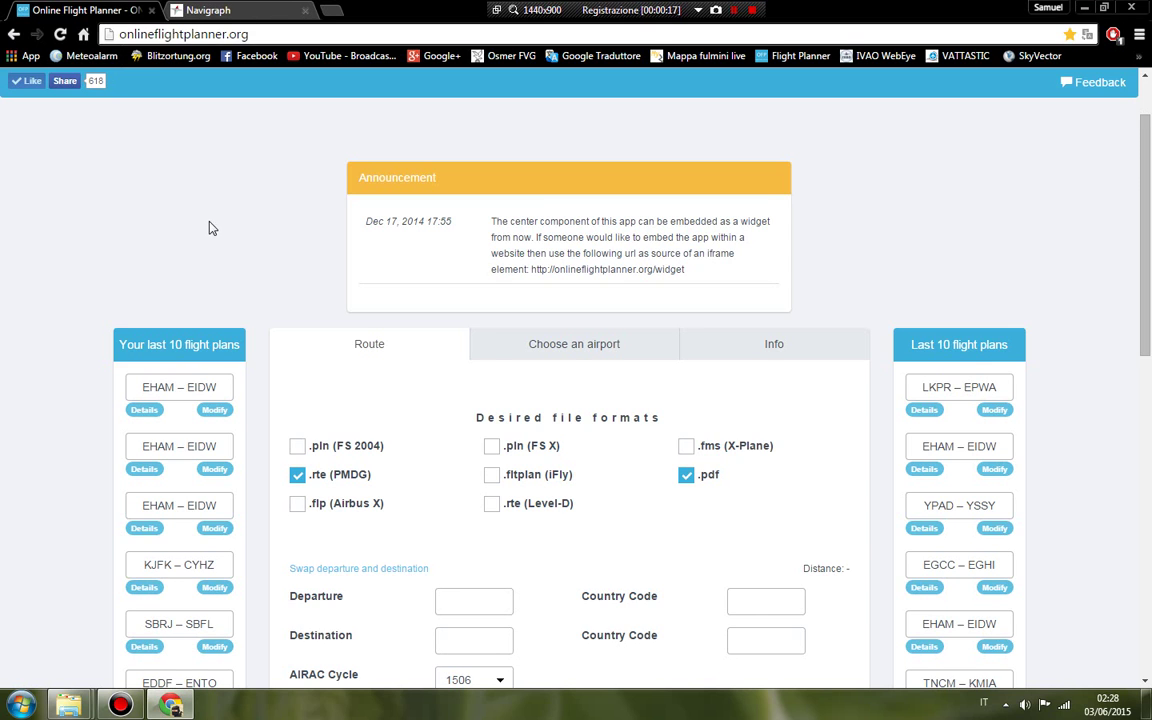
# Step: Scroll down to the Route form and put the cursor in the Departure airport field
pyautogui.scroll(-2, 211, 226)
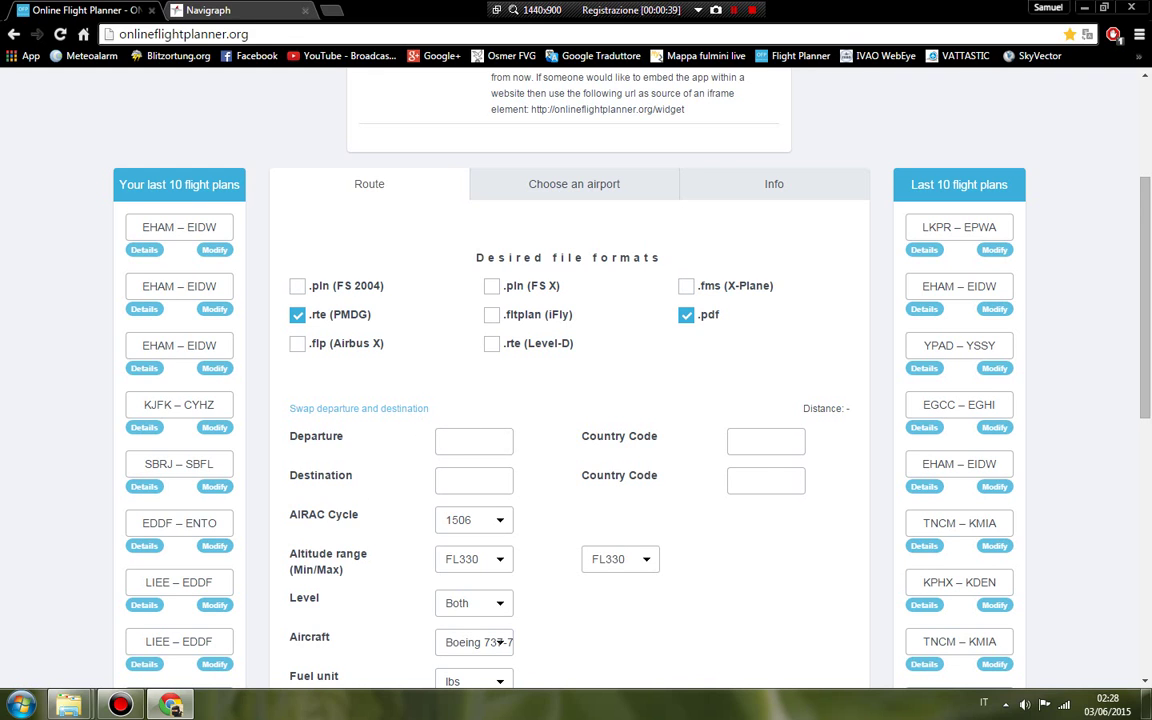
pyautogui.click(474, 441)
# Step: Route from EHAM Amsterdam Schiphol to EIDW Dublin, and dismiss the Windows colour-scheme prompt
pyautogui.write('HAM')
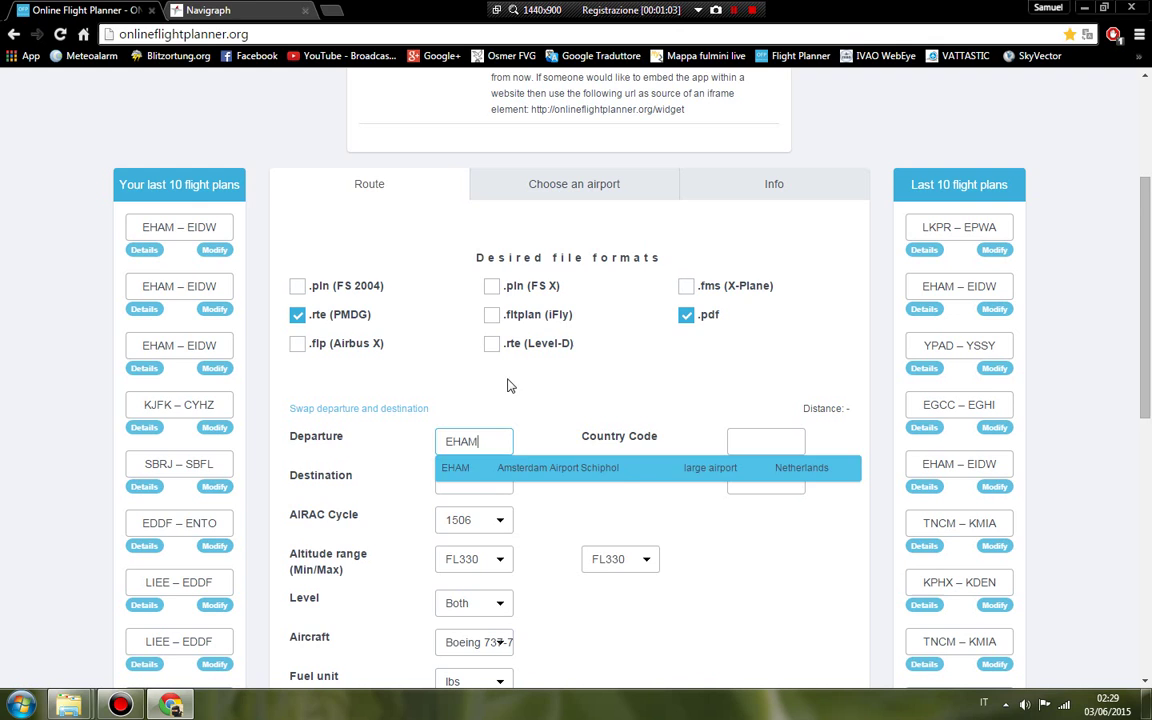
pyautogui.click(470, 472)
pyautogui.click(474, 481)
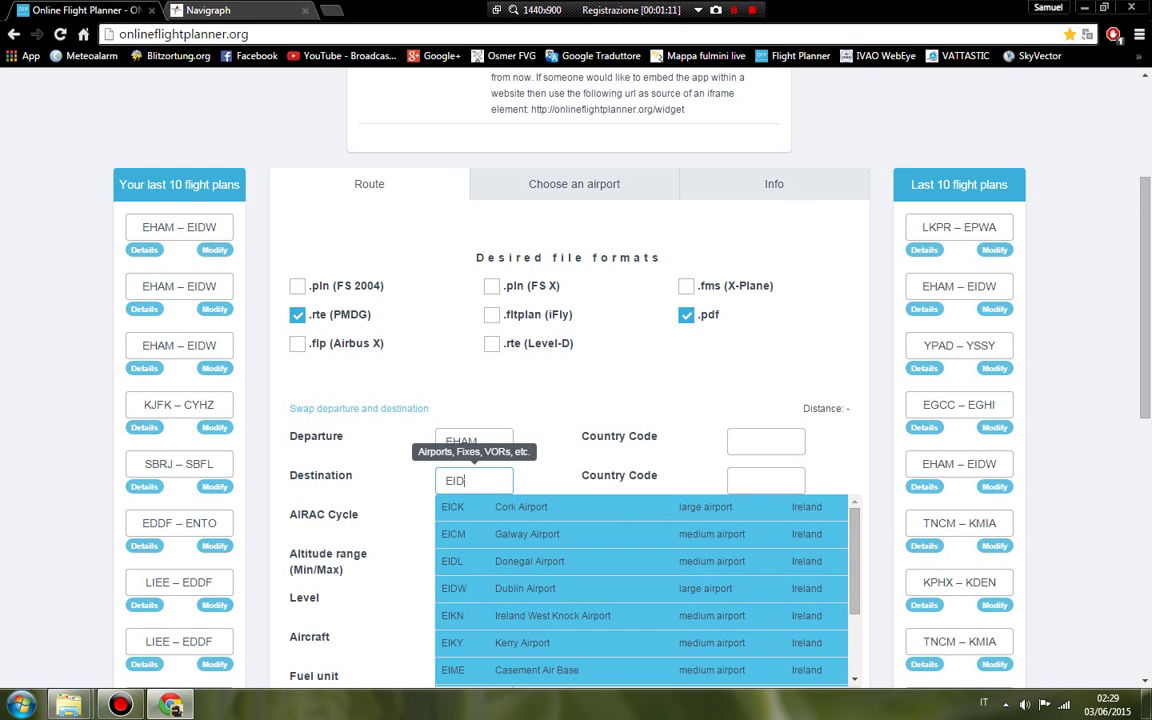
pyautogui.click(465, 508)
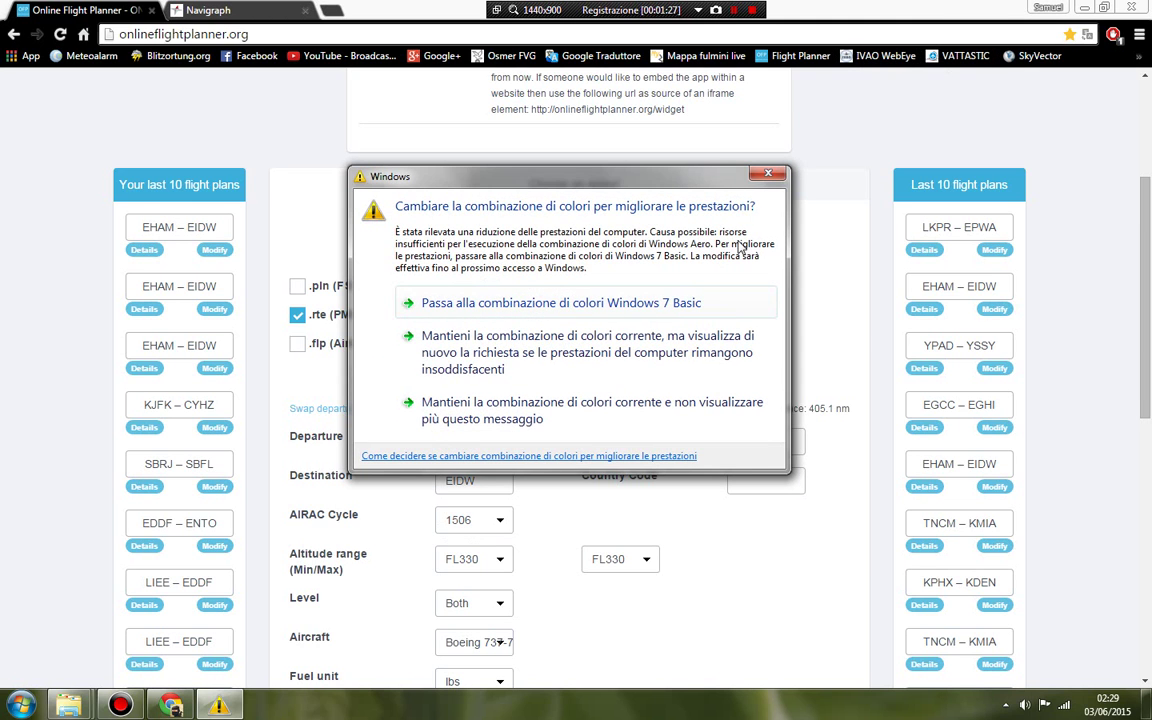
pyautogui.click(772, 175)
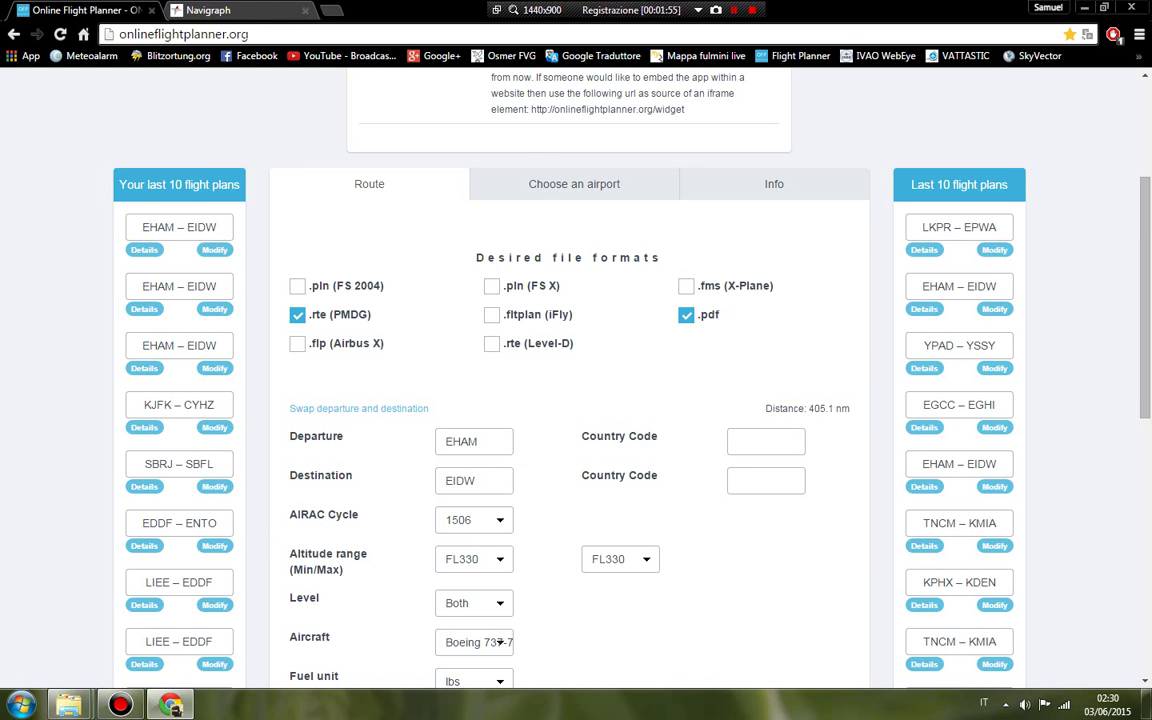
# Step: Switch to the Navigraph tab and look over the FMS Data Manager 1.1.1 download details
pyautogui.click(222, 20)
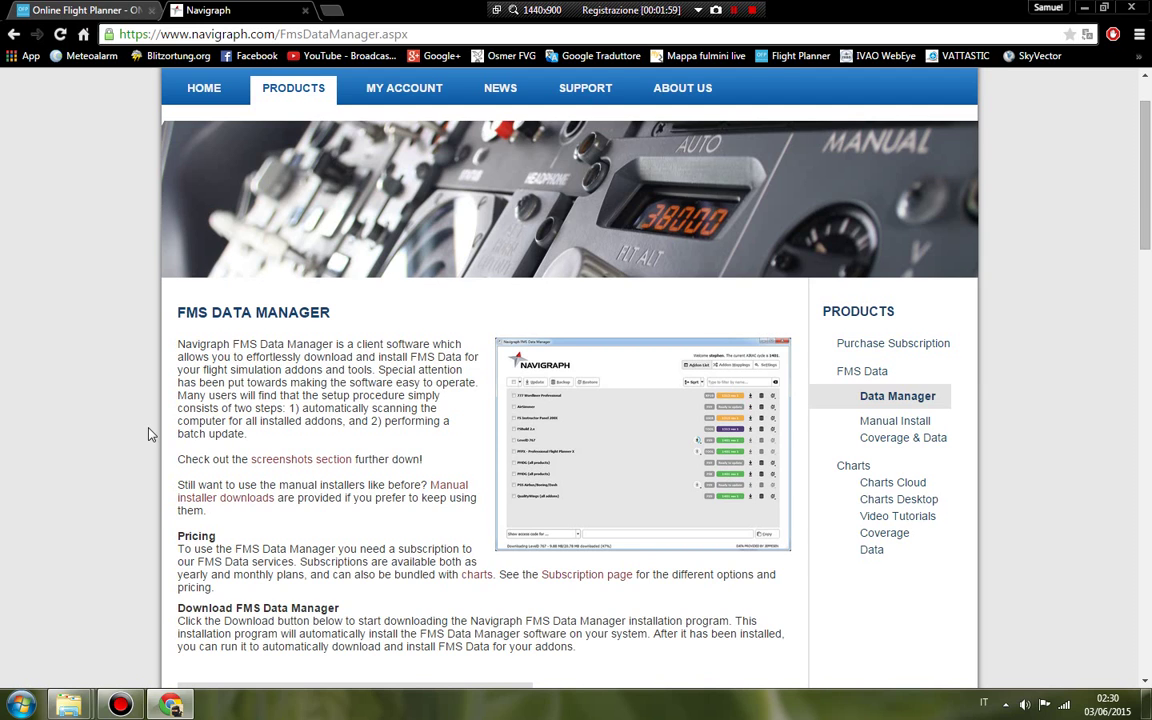
pyautogui.scroll(-3, 148, 434)
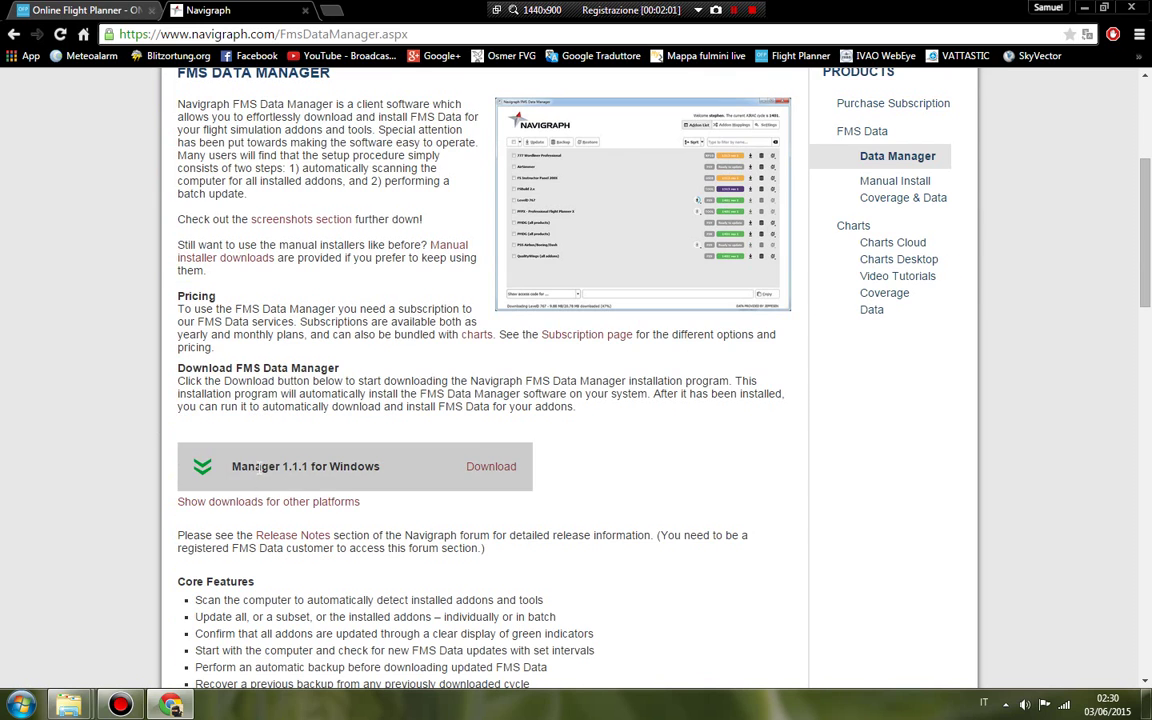
pyautogui.scroll(-10, 278, 462)
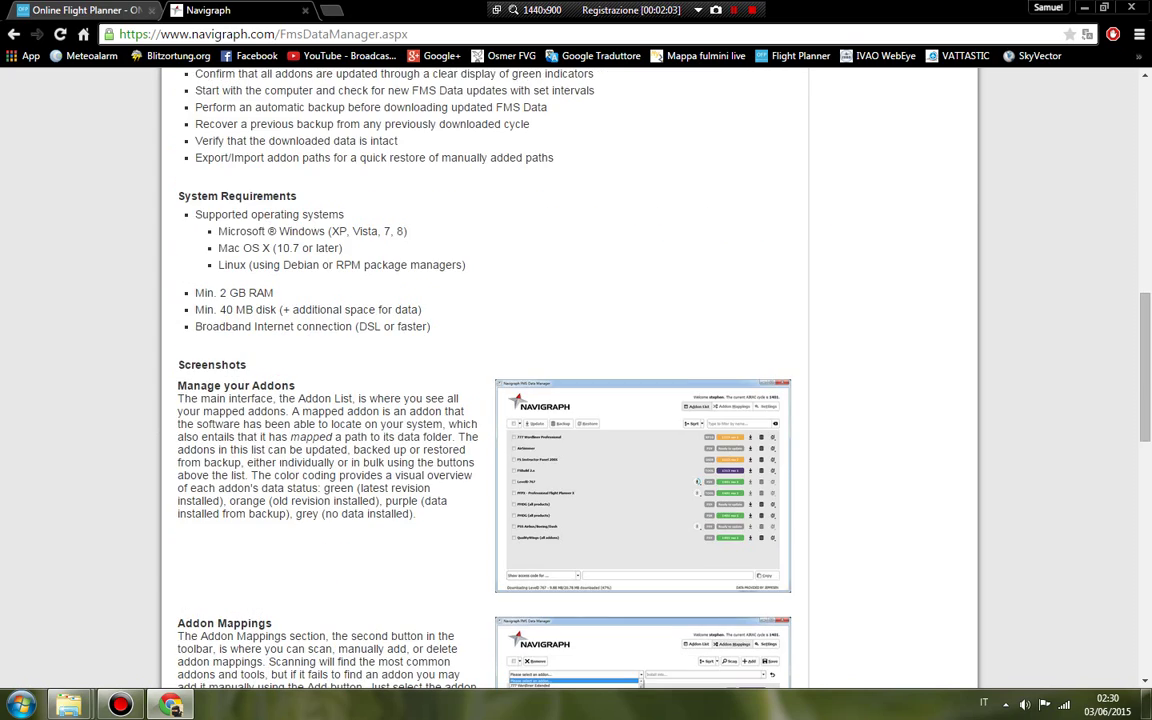
pyautogui.scroll(10, 340, 557)
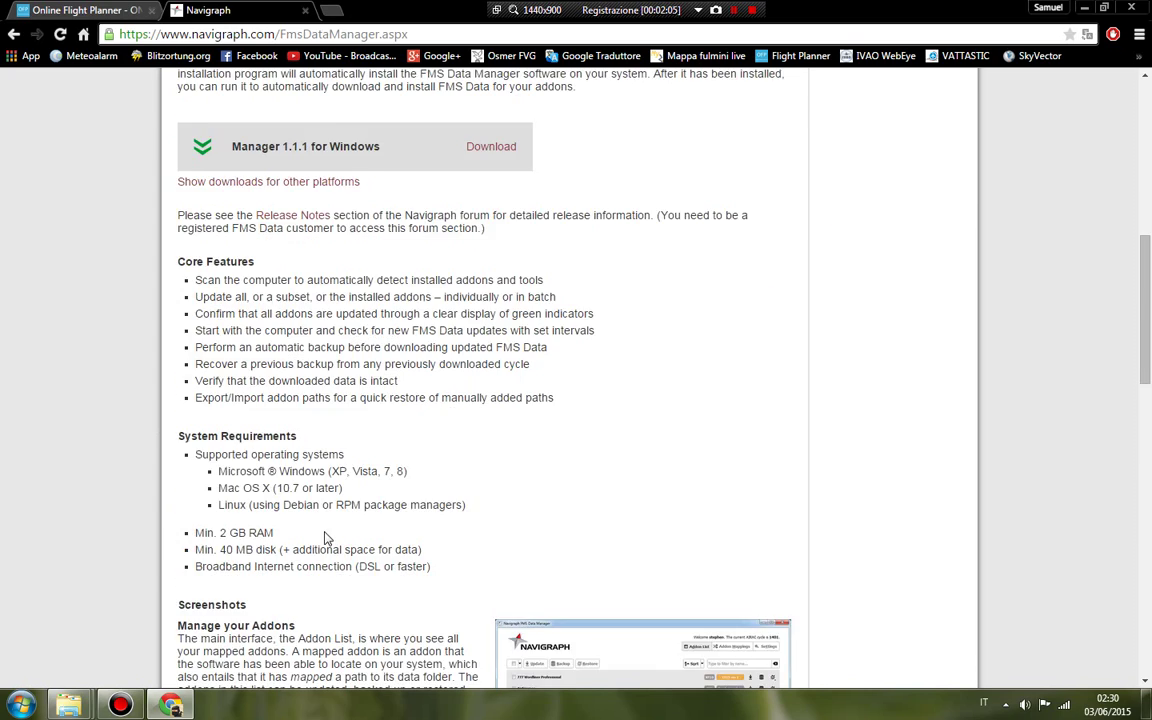
pyautogui.scroll(2, 388, 460)
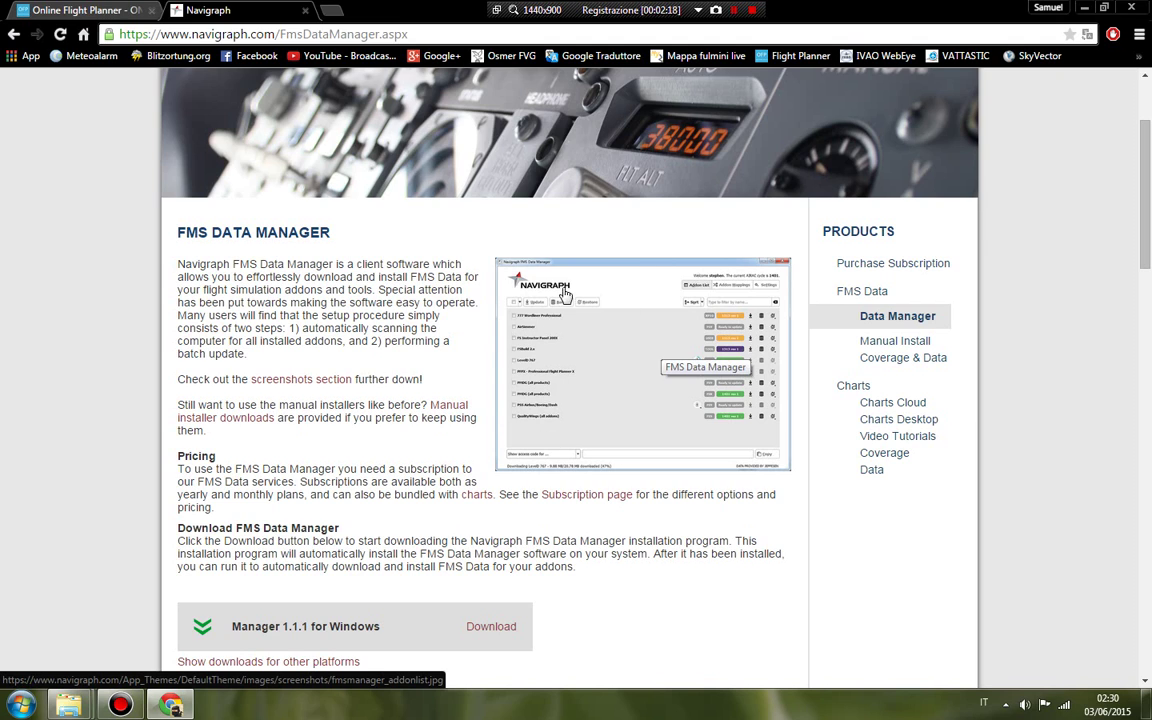
# Step: Back on the planner form, keep AIRAC cycle 1506
pyautogui.click(87, 12)
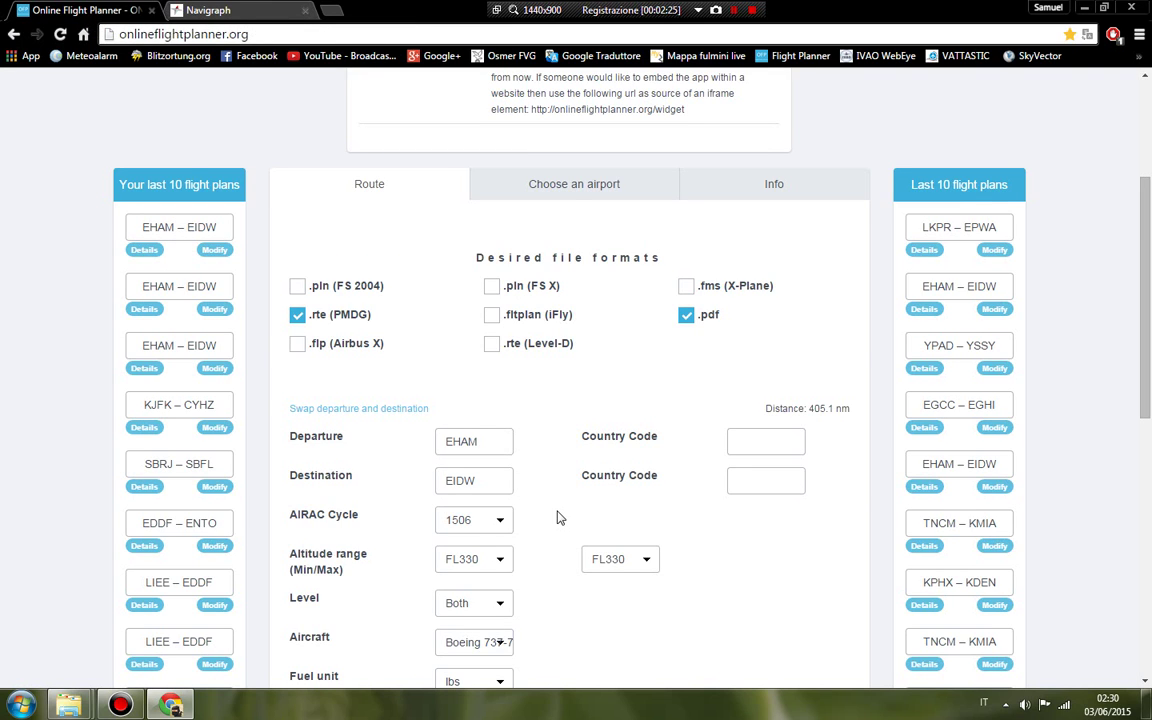
pyautogui.scroll(-1, 545, 515)
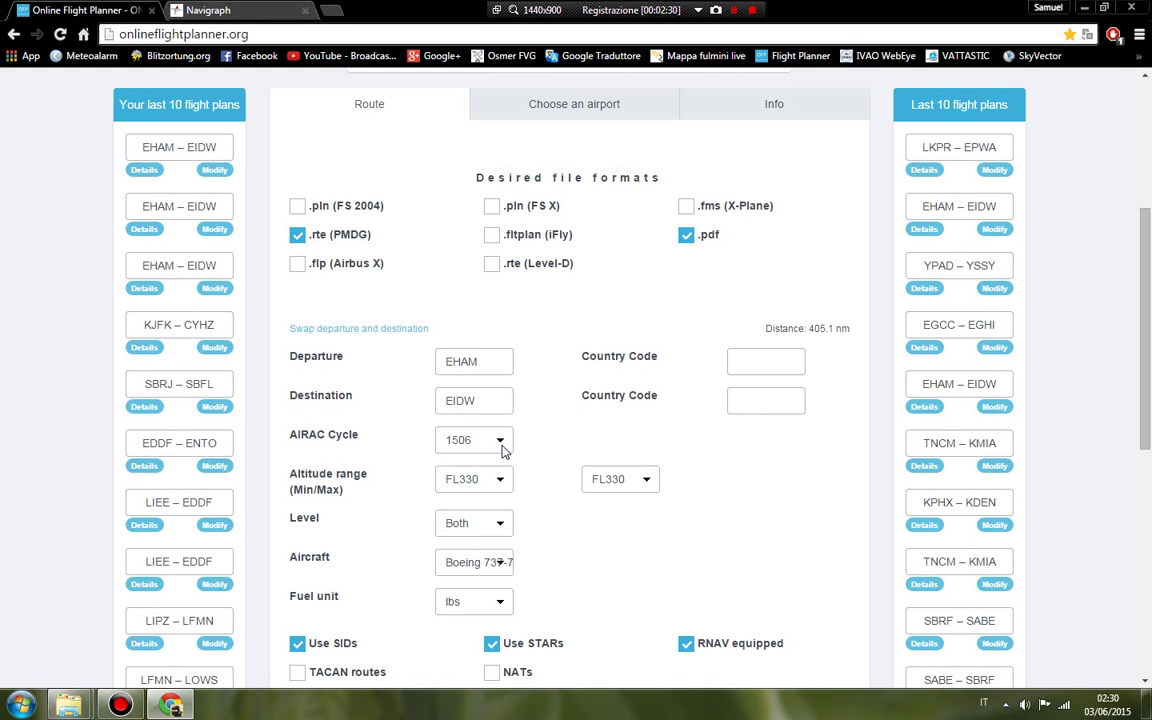
pyautogui.click(502, 452)
pyautogui.click(462, 146)
# Step: Set both the minimum and maximum altitude to FL380
pyautogui.click(501, 483)
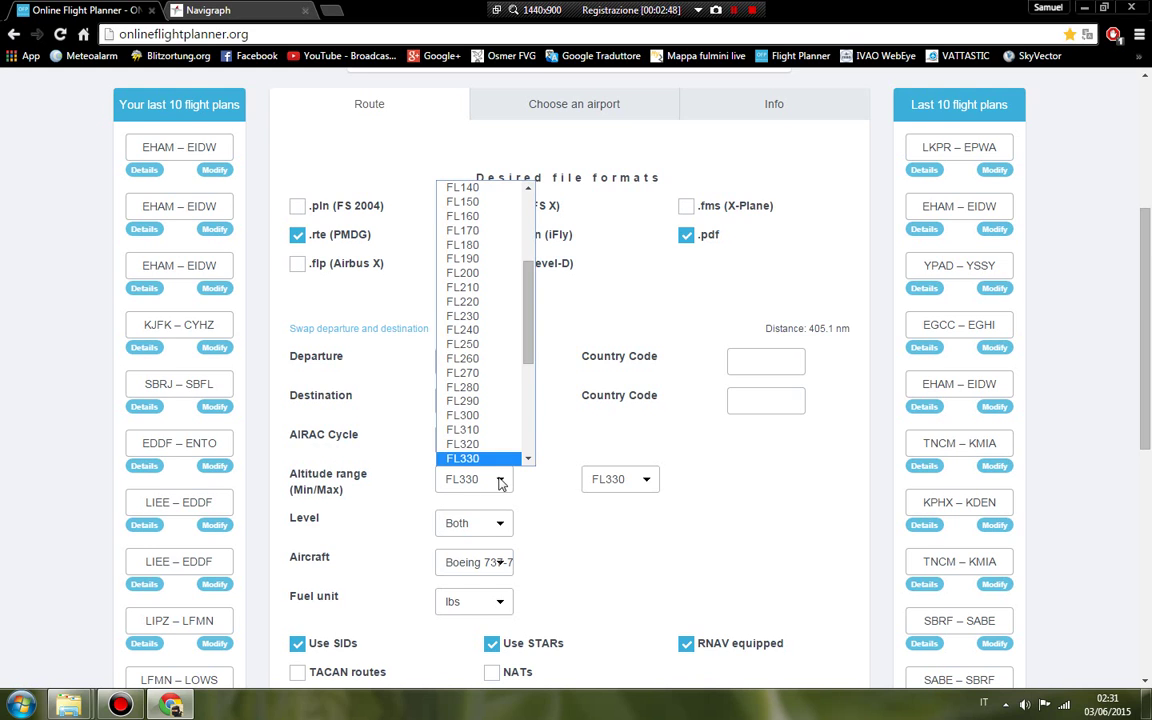
pyautogui.scroll(-5, 501, 400)
pyautogui.scroll(4, 478, 419)
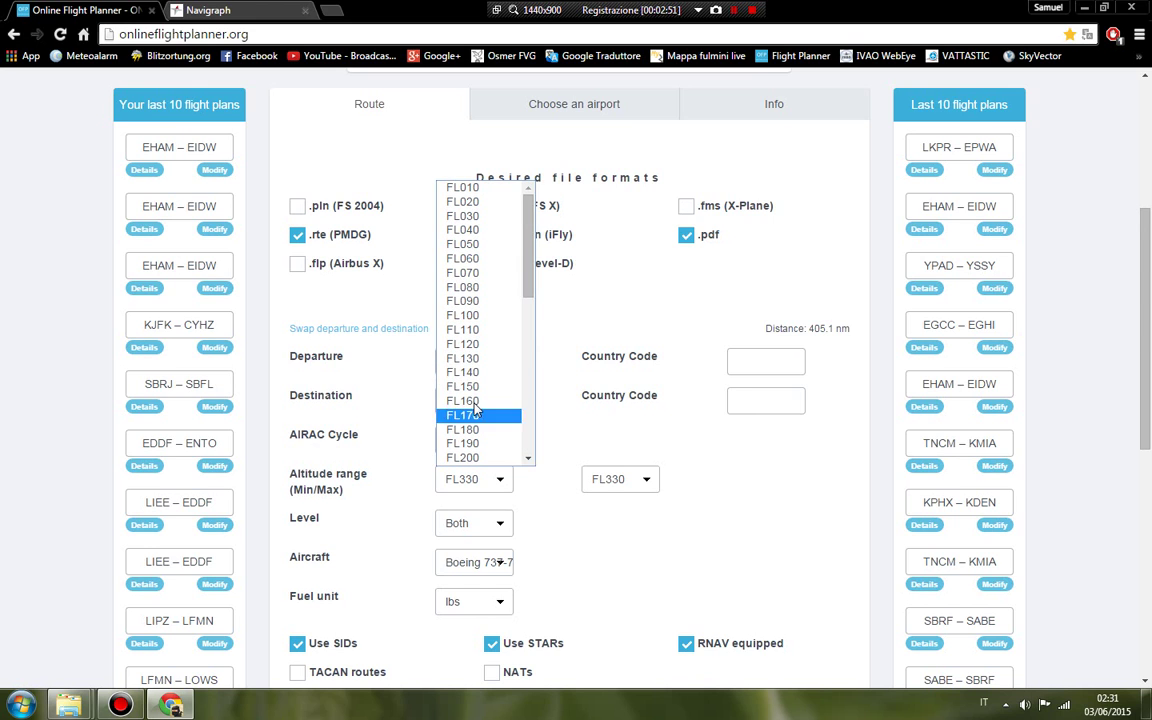
pyautogui.scroll(-2, 477, 370)
pyautogui.scroll(-3, 478, 300)
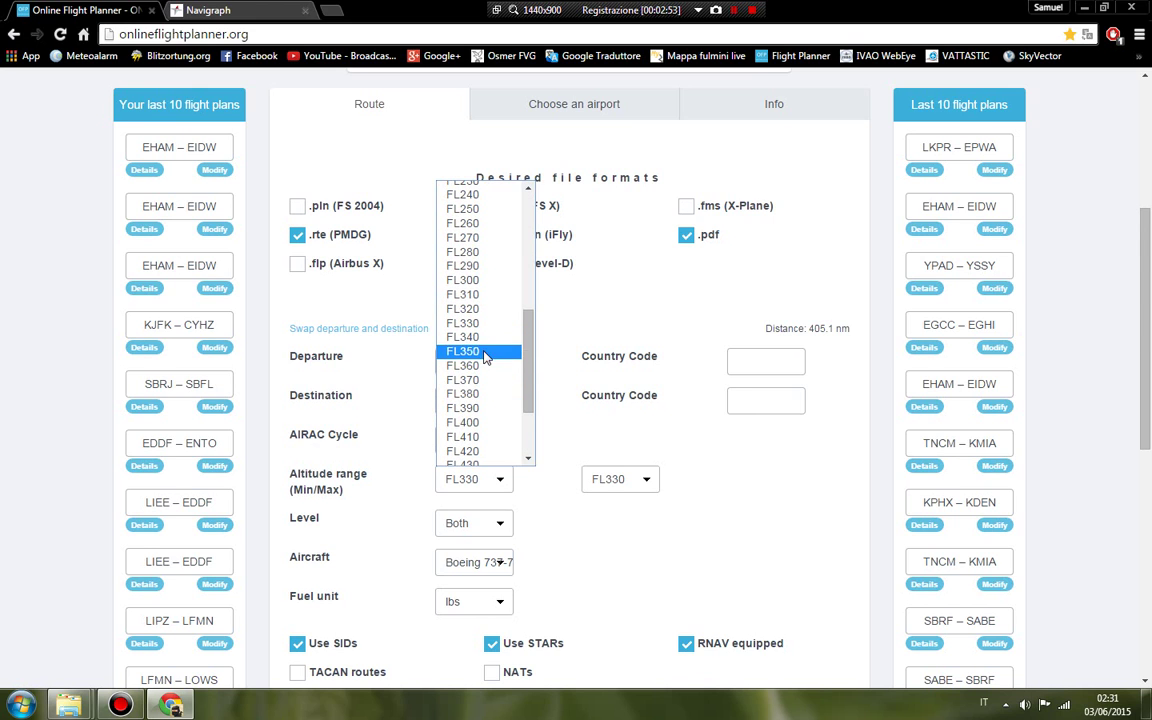
pyautogui.click(470, 393)
pyautogui.click(617, 479)
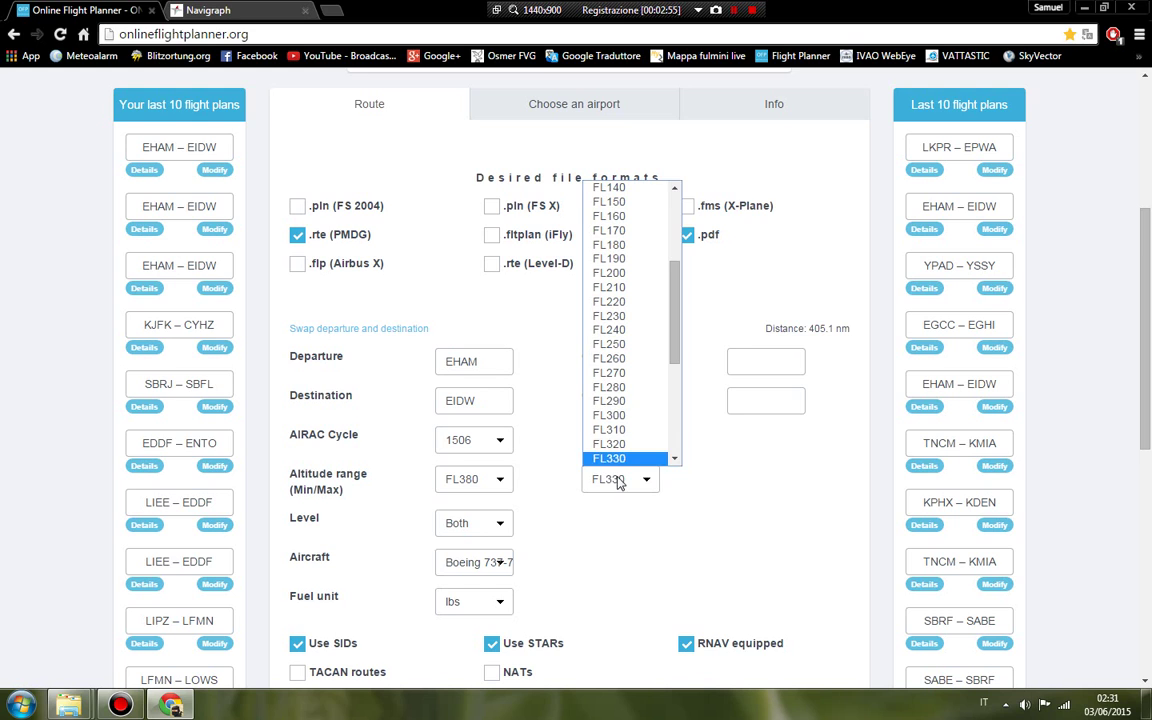
pyautogui.scroll(-5, 625, 400)
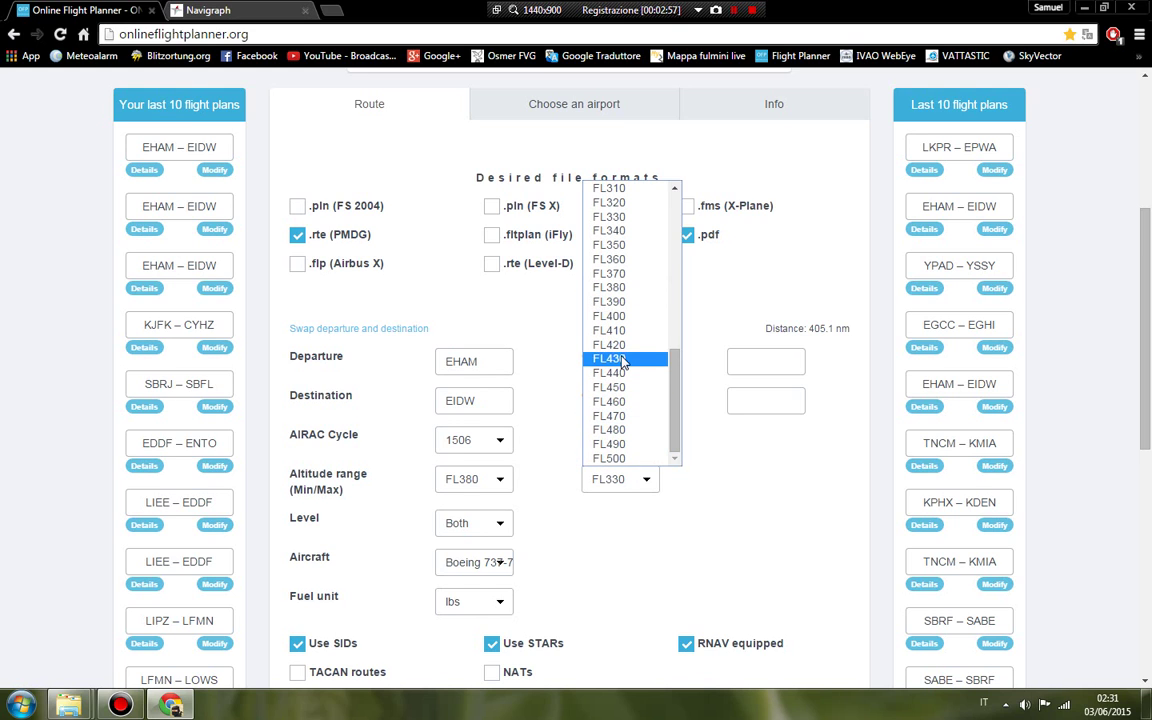
pyautogui.click(626, 287)
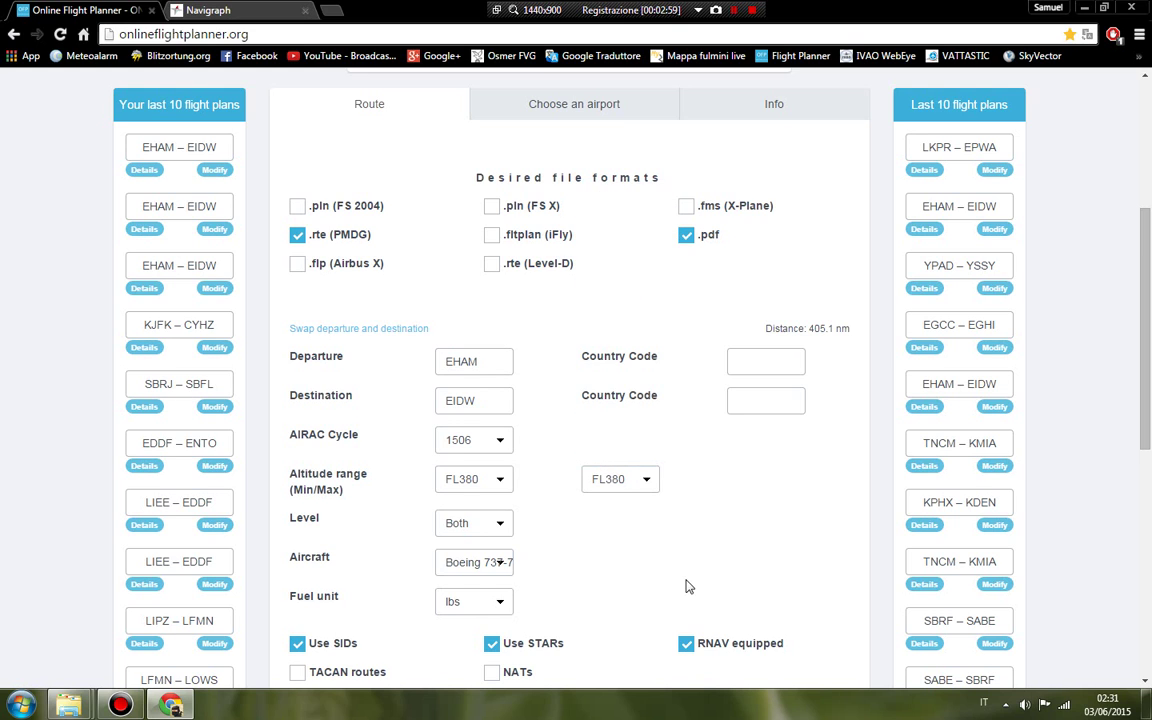
# Step: Restrict the route to High level airways
pyautogui.click(479, 530)
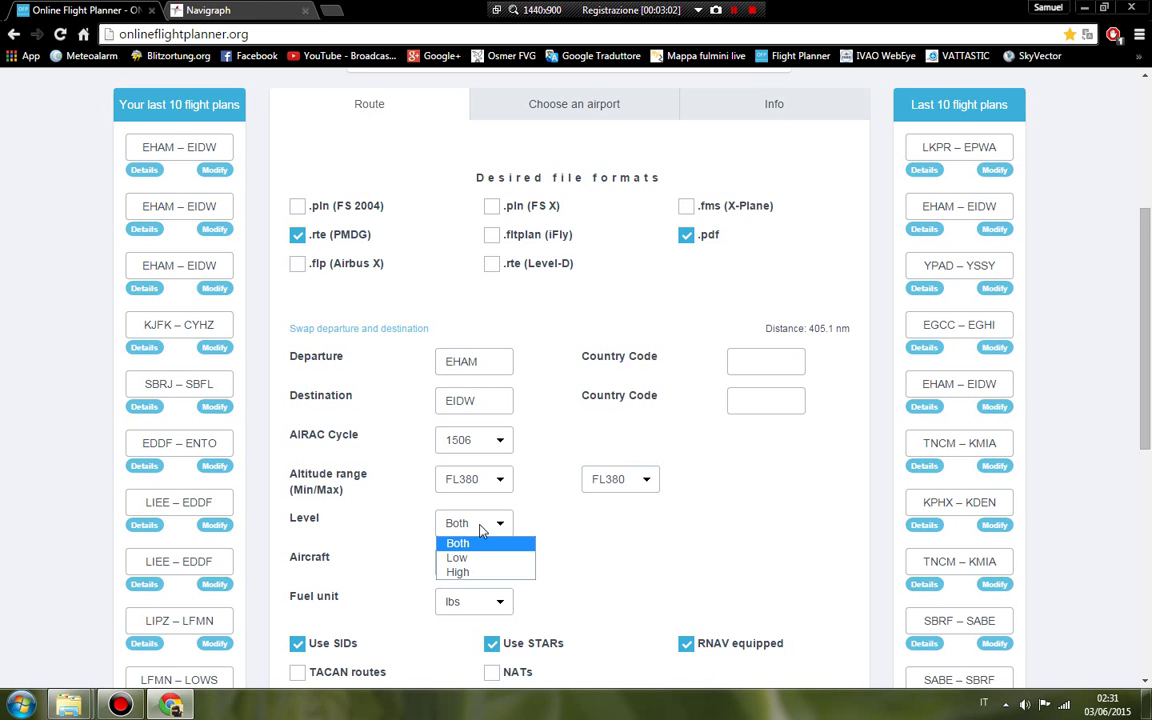
pyautogui.click(485, 574)
pyautogui.scroll(-1, 540, 543)
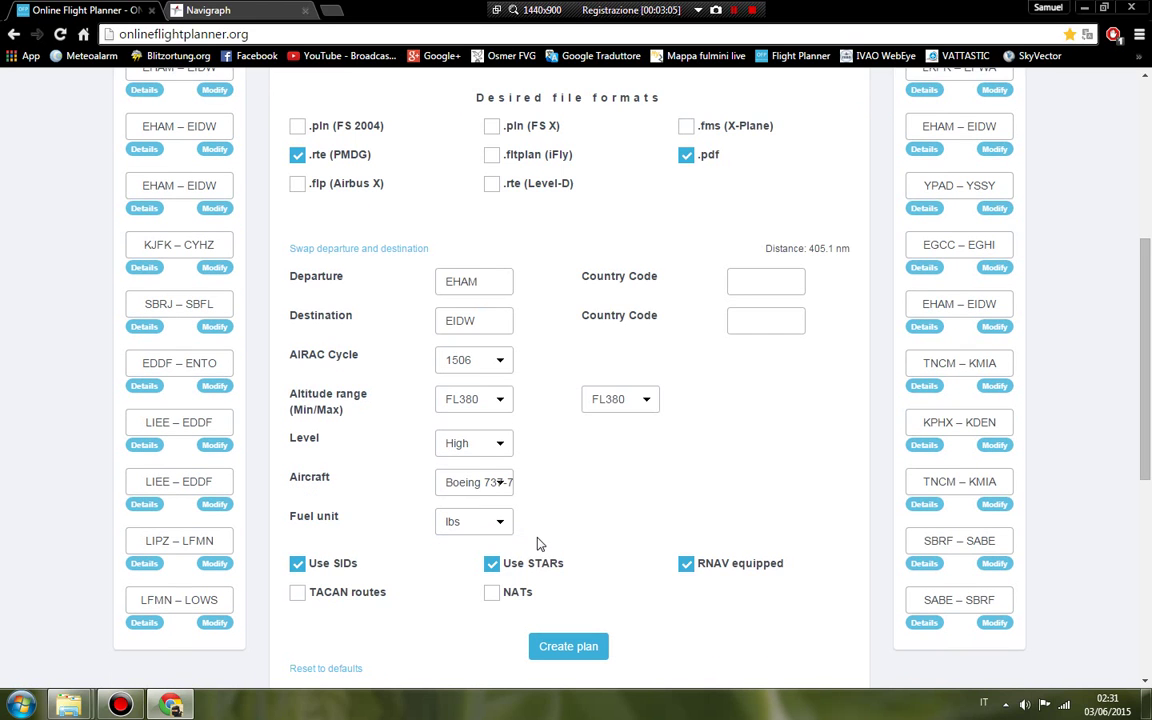
# Step: Choose the McDonnell-Douglas MD-11 as aircraft with fuel measured in kgs
pyautogui.click(496, 481)
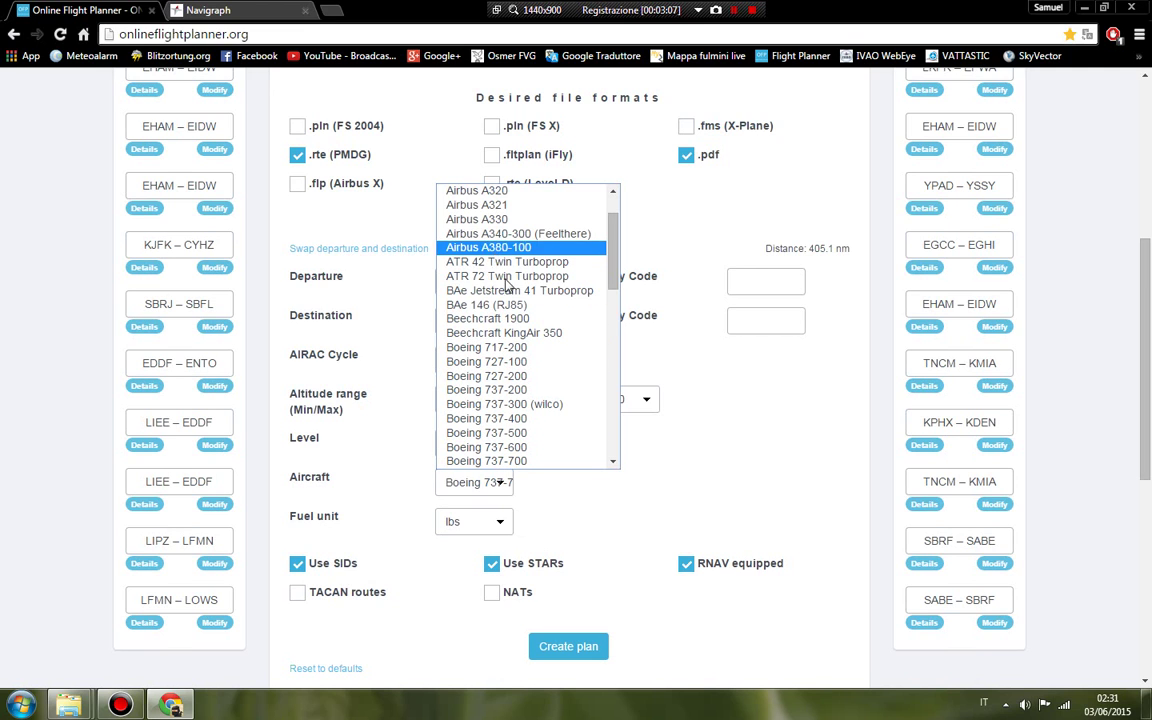
pyautogui.scroll(-10, 510, 345)
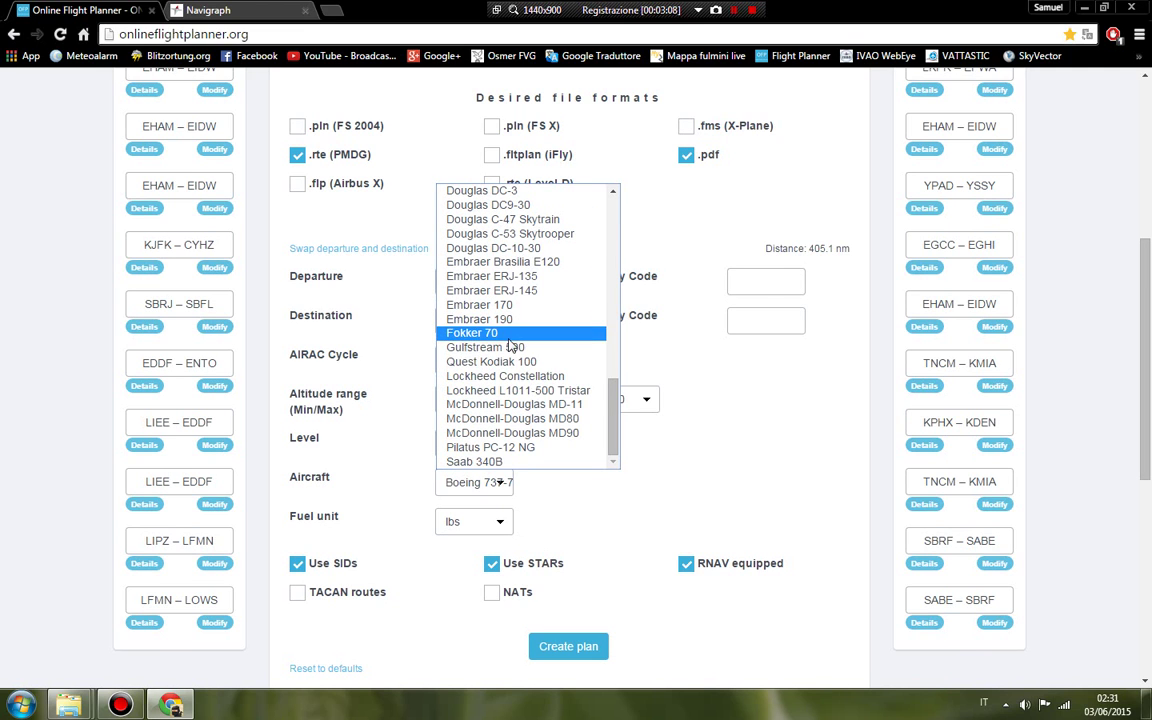
pyautogui.click(513, 405)
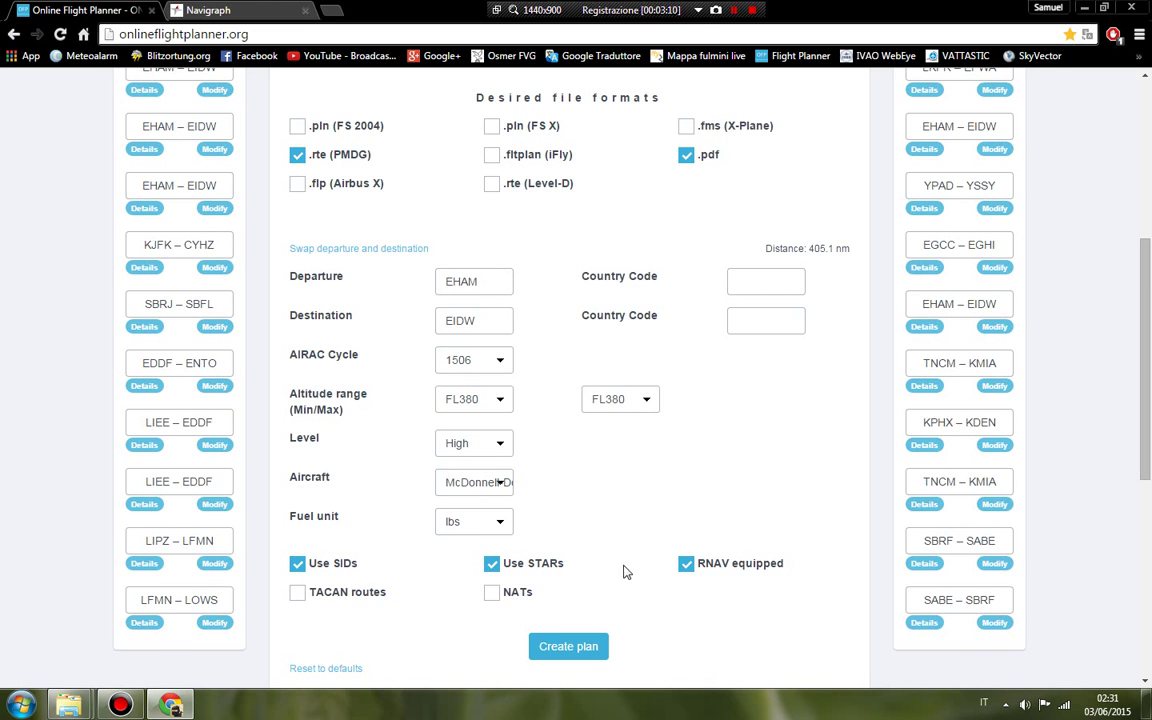
pyautogui.click(474, 521)
pyautogui.click(462, 556)
# Step: Select .rte (PMDG) and .pdf output formats, then review the SID, STAR and RNAV options
pyautogui.scroll(4, 722, 403)
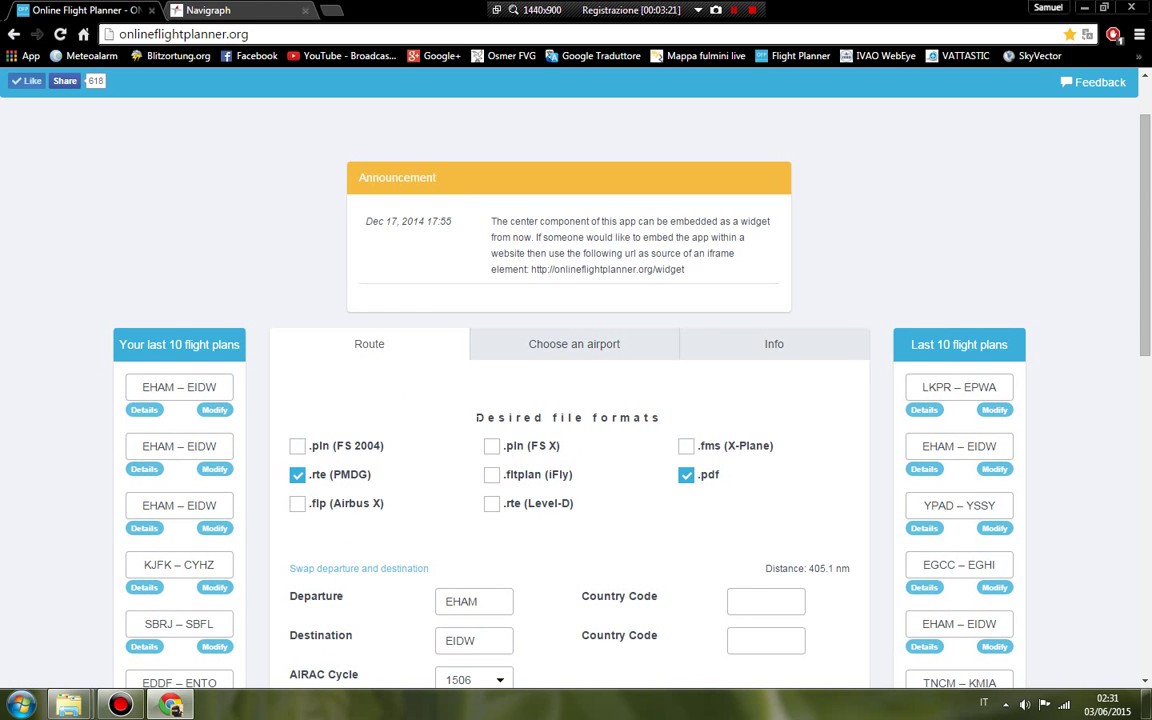
pyautogui.moveTo(476, 417); pyautogui.dragTo(645, 417)
pyautogui.click(648, 430)
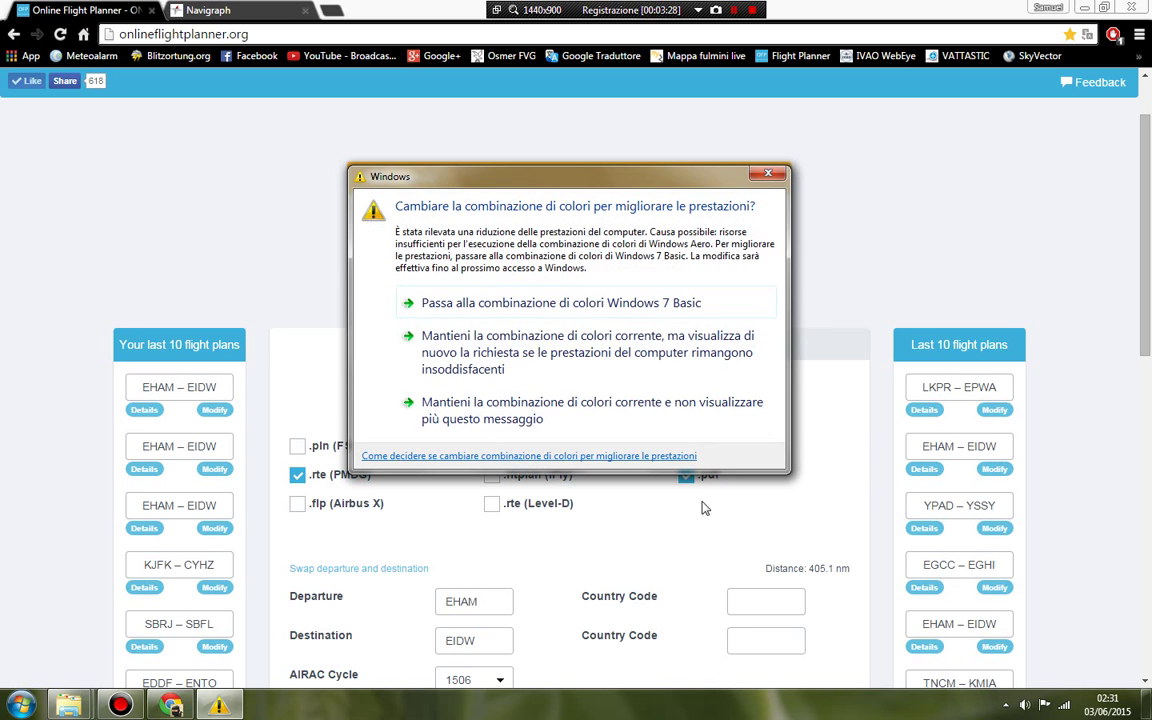
pyautogui.click(703, 495)
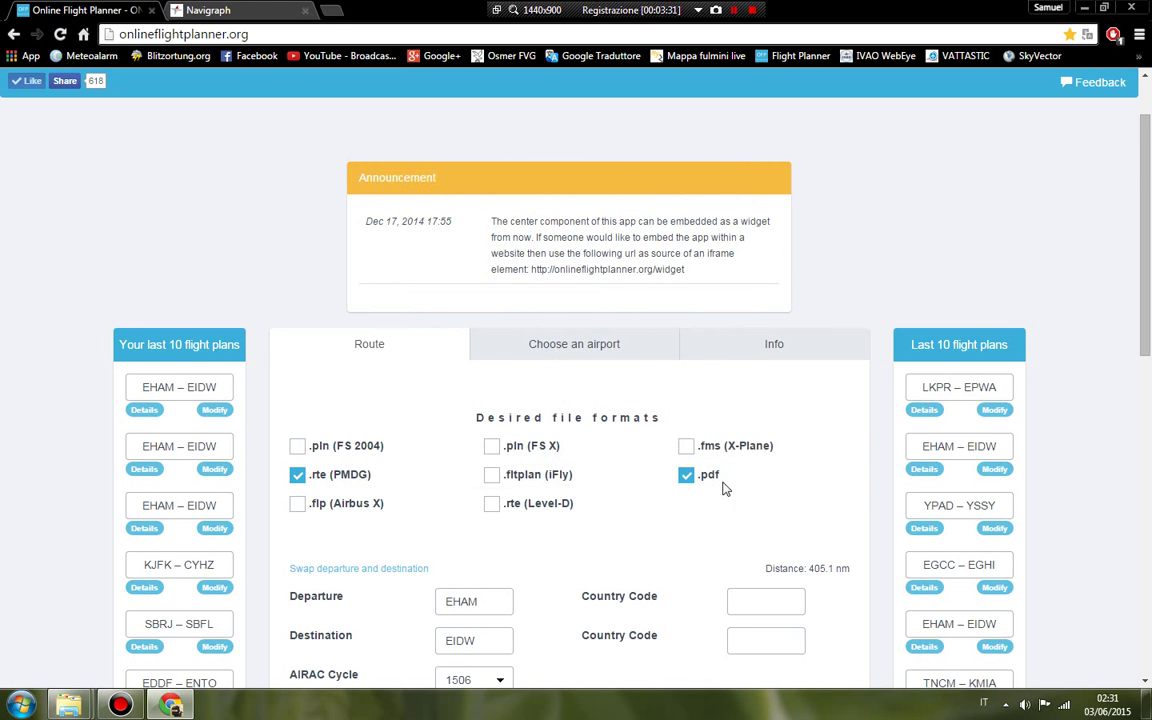
pyautogui.scroll(-2, 697, 513)
pyautogui.scroll(-5, 697, 513)
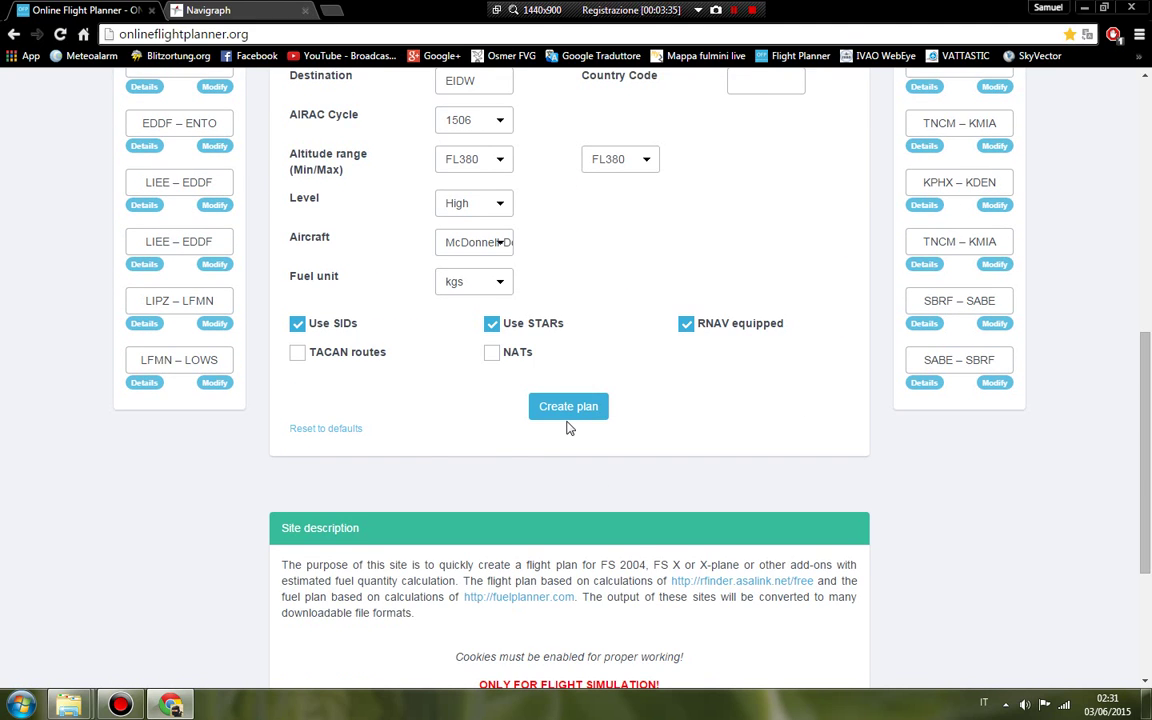
# Step: Create the plan and review its 18-fix, 421 nm waypoint list via AMGOD to BAGSO
pyautogui.click(568, 408)
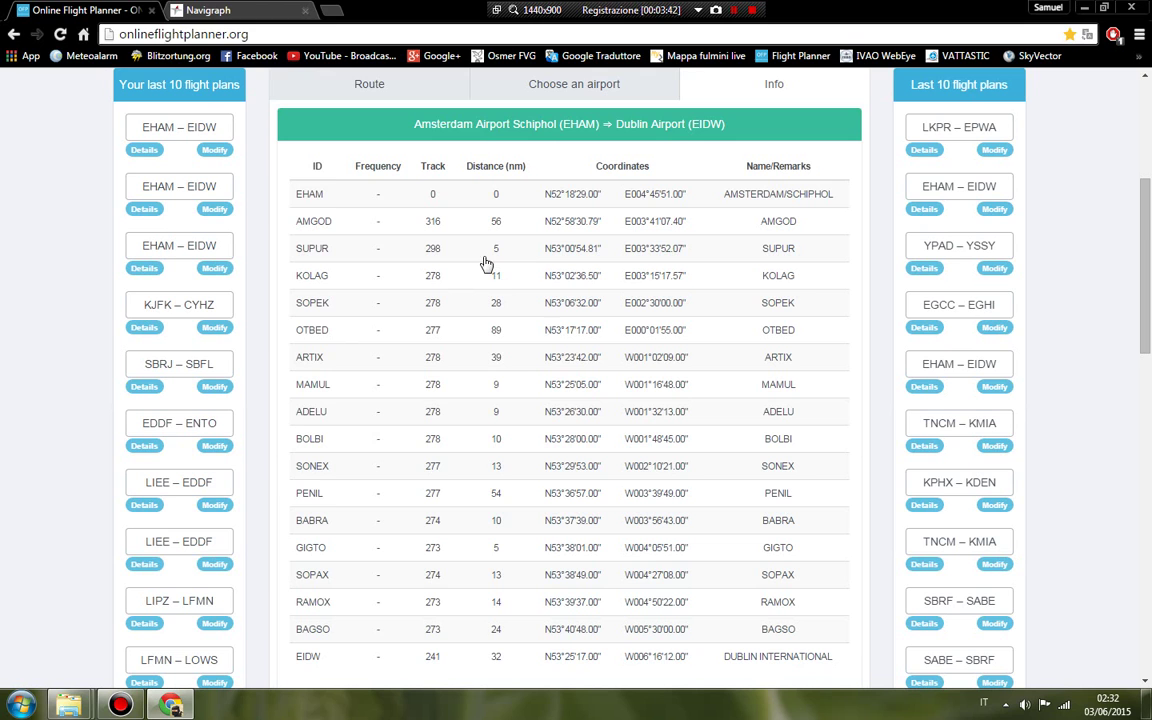
pyautogui.scroll(-2, 334, 380)
pyautogui.scroll(2, 342, 373)
pyautogui.scroll(-1, 428, 232)
pyautogui.scroll(-1, 428, 232)
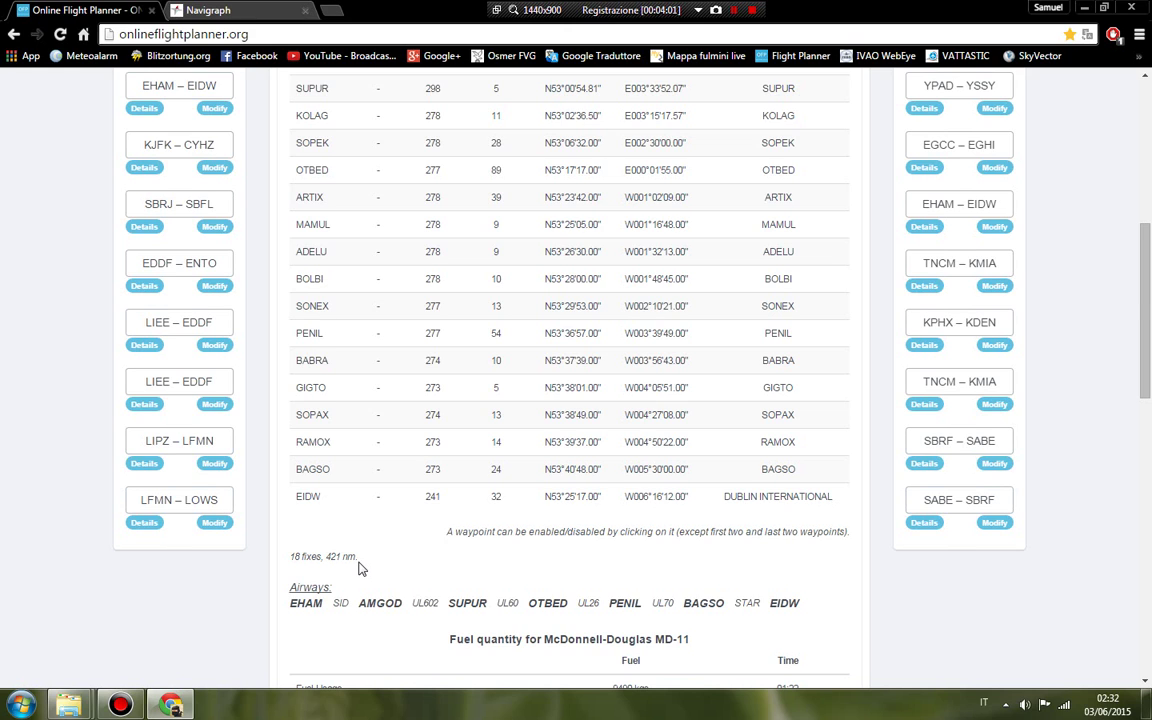
pyautogui.moveTo(446, 531); pyautogui.dragTo(737, 531)
pyautogui.click(473, 565)
pyautogui.scroll(2, 325, 514)
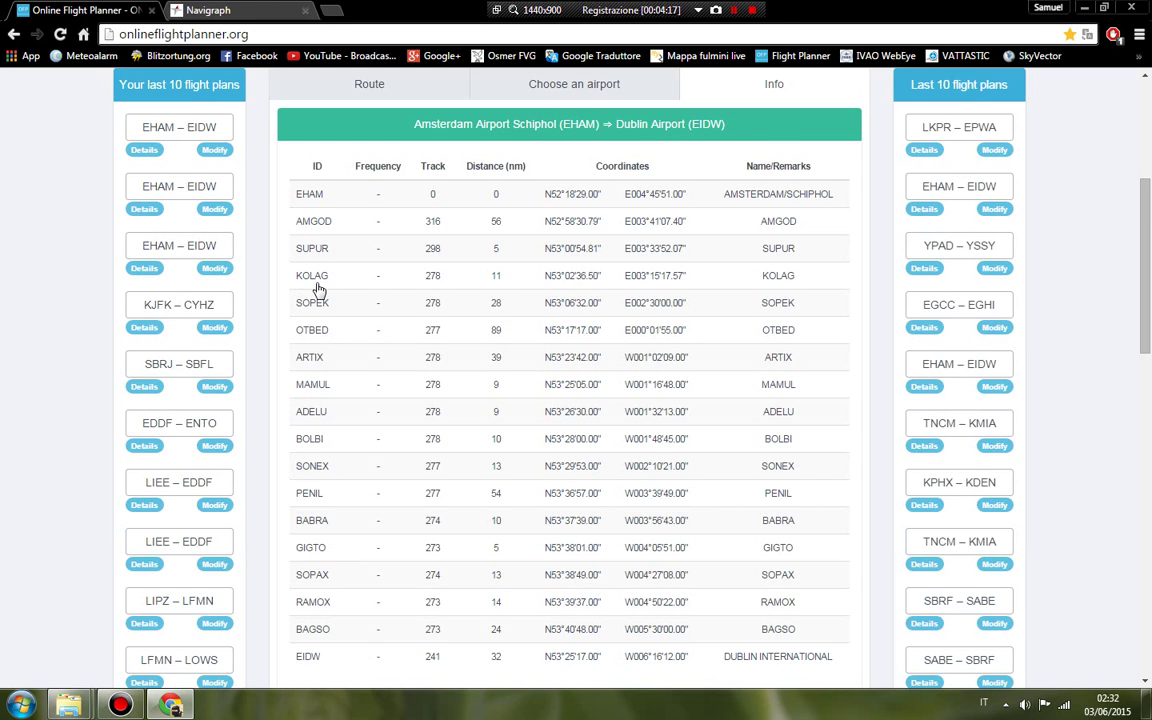
pyautogui.scroll(-1, 316, 285)
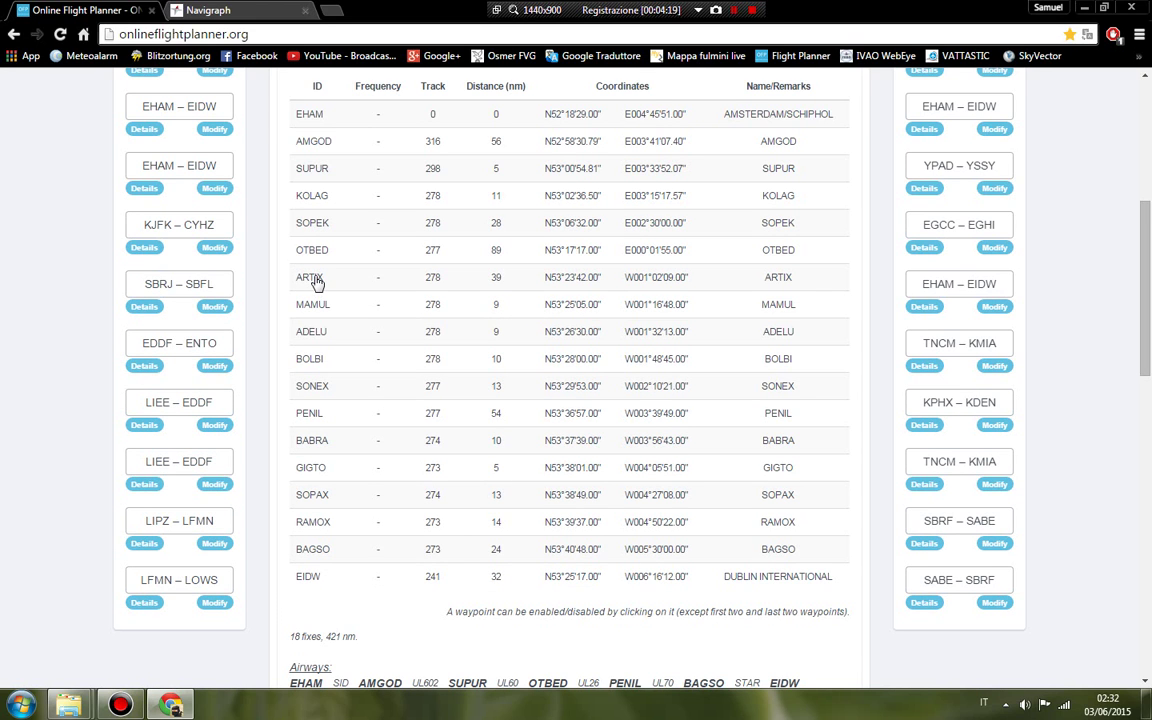
pyautogui.click(316, 284)
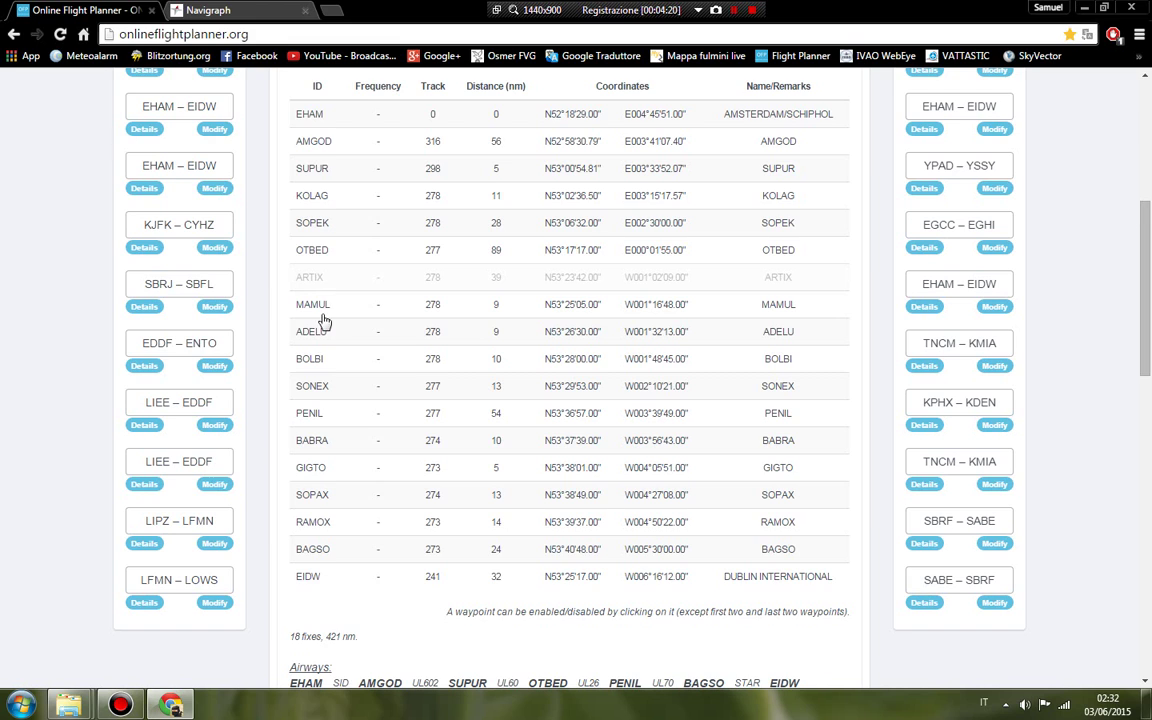
pyautogui.scroll(-2, 324, 321)
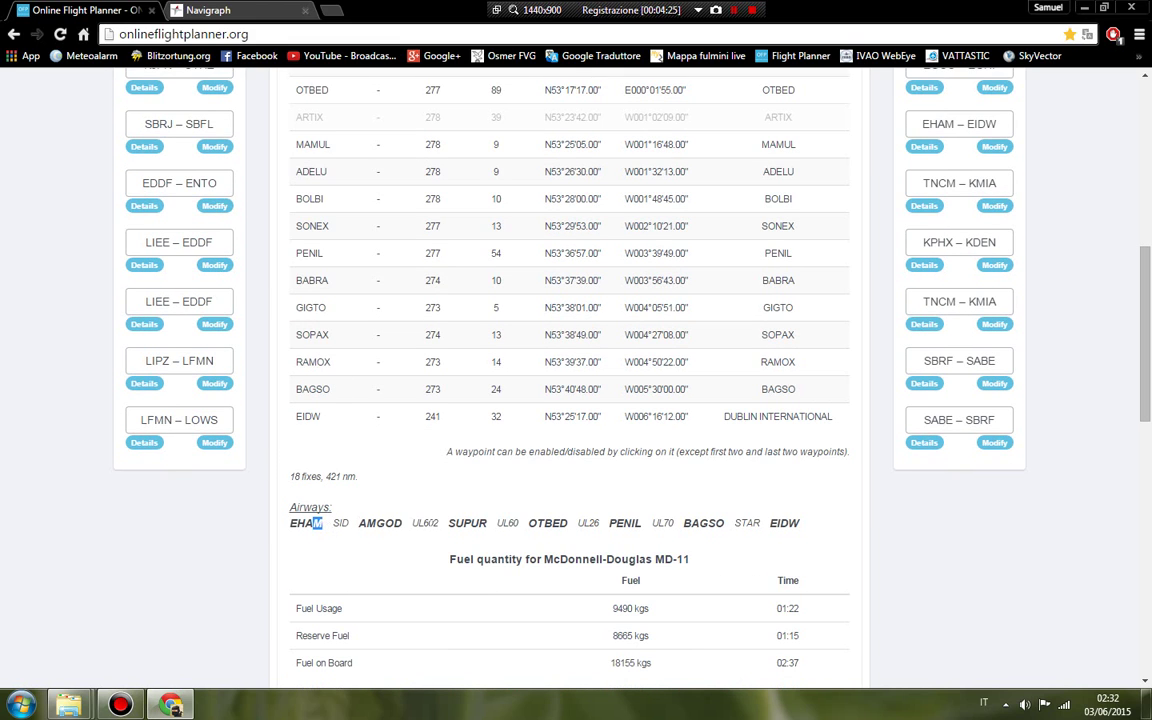
pyautogui.moveTo(318, 523); pyautogui.dragTo(575, 523)
pyautogui.click(575, 523)
pyautogui.scroll(2, 311, 321)
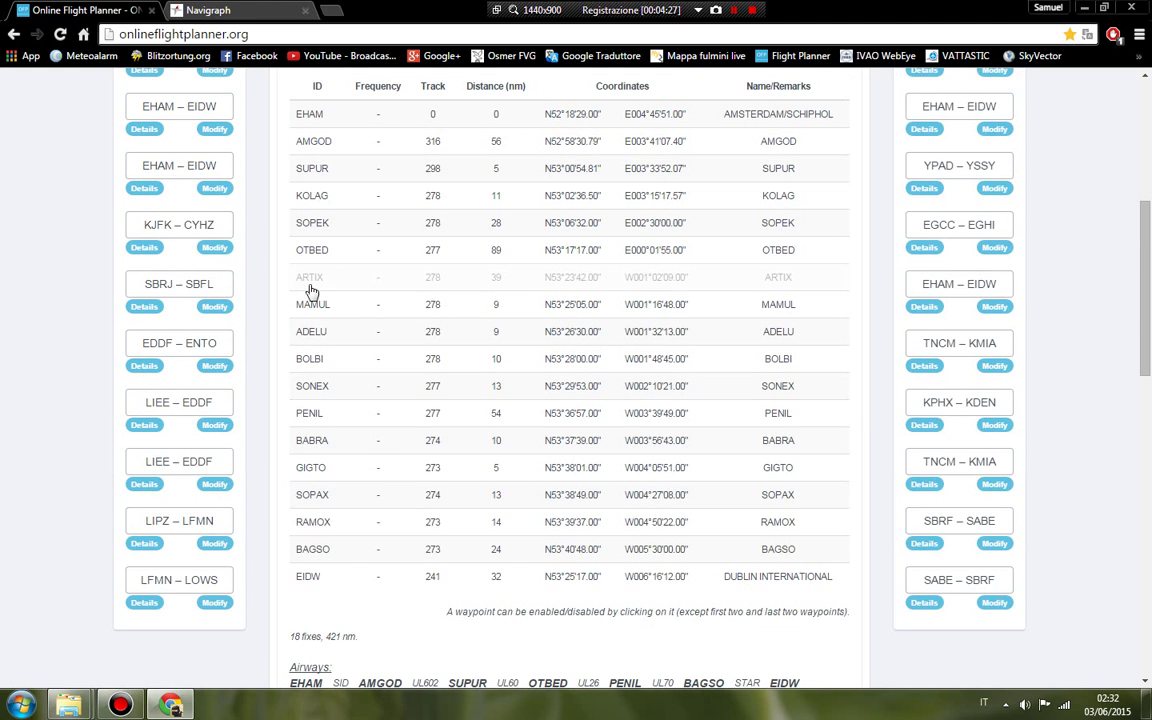
pyautogui.click(312, 278)
pyautogui.scroll(-5, 166, 498)
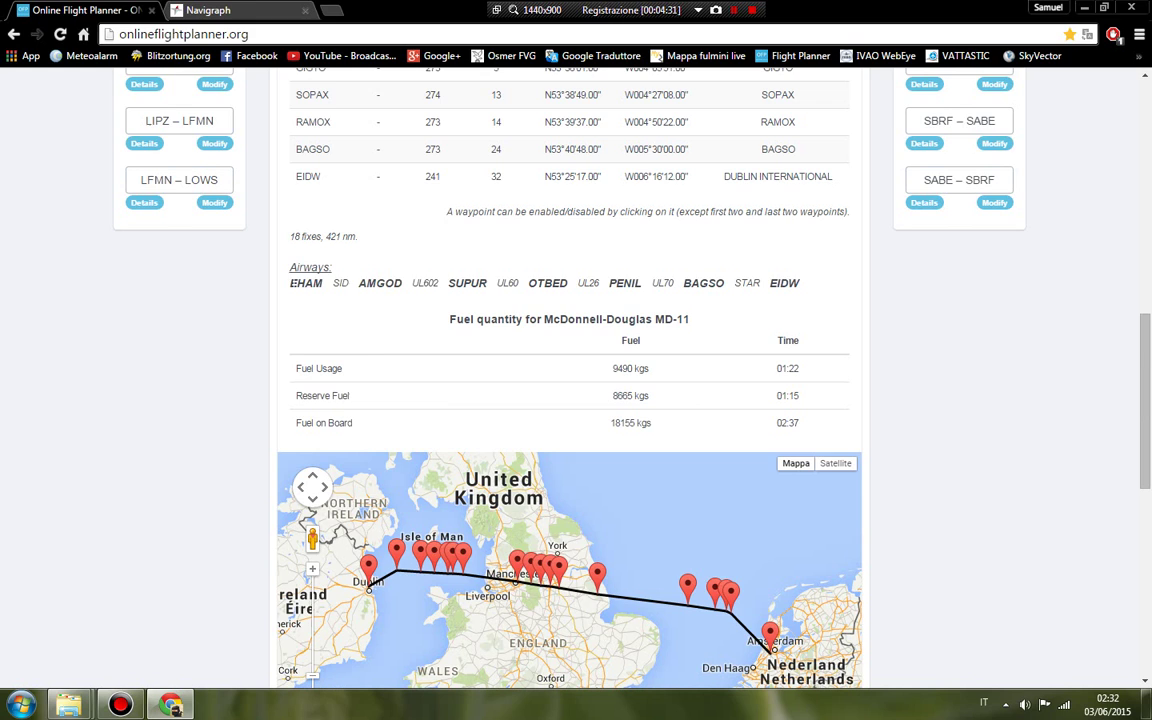
pyautogui.moveTo(289, 283); pyautogui.dragTo(800, 283)
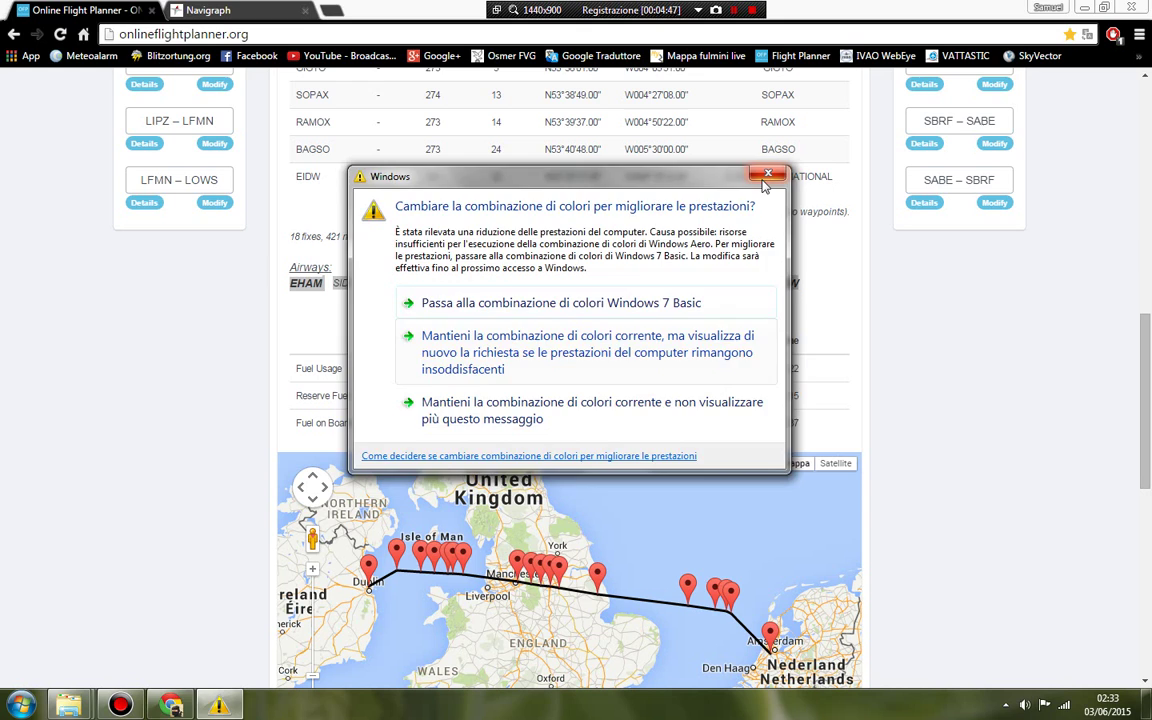
pyautogui.click(762, 180)
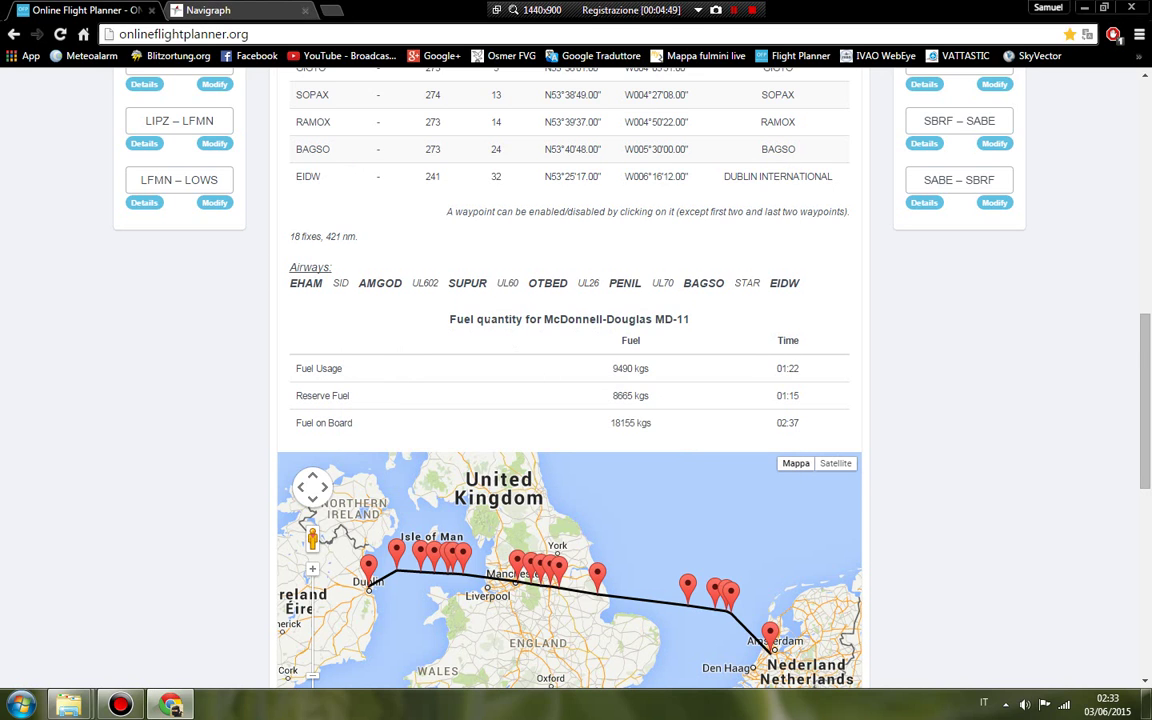
pyautogui.moveTo(447, 324); pyautogui.dragTo(690, 322)
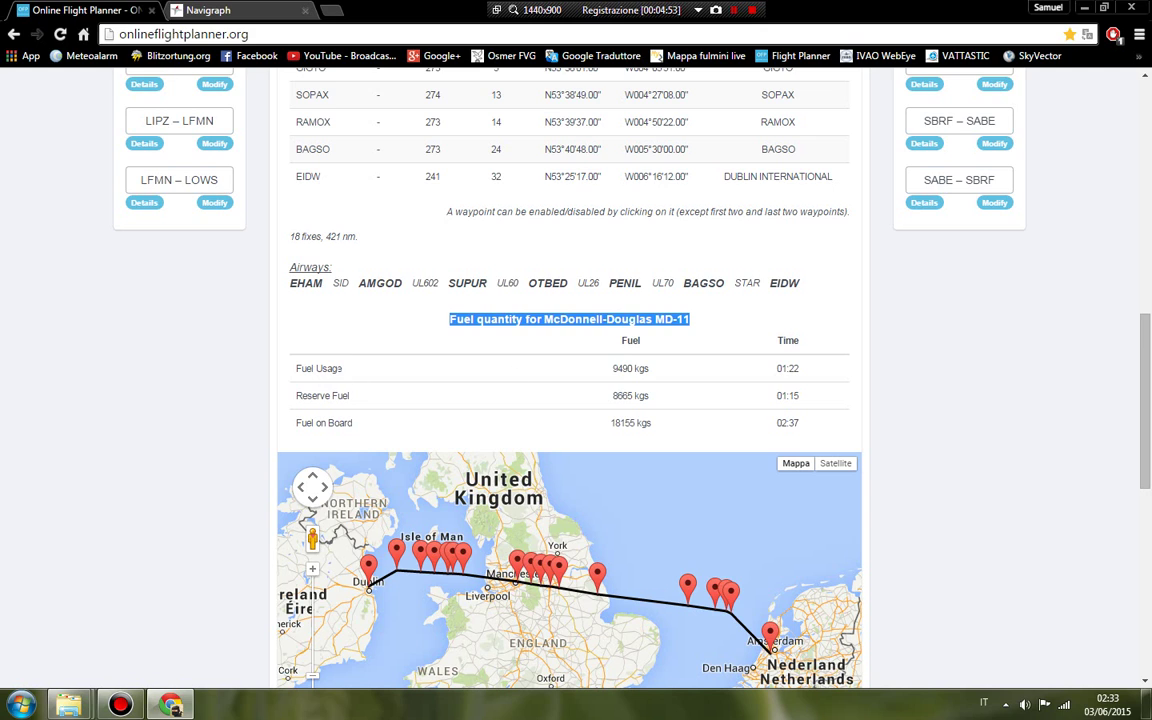
pyautogui.moveTo(612, 368); pyautogui.dragTo(641, 368)
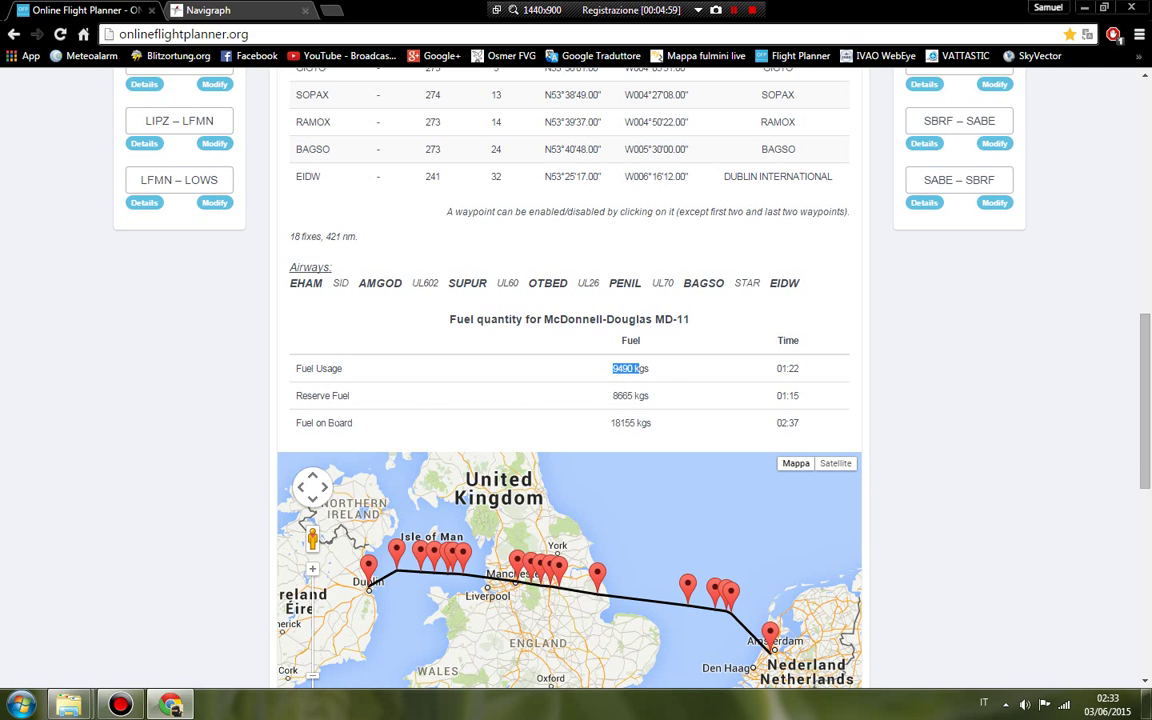
pyautogui.moveTo(292, 423); pyautogui.dragTo(637, 423)
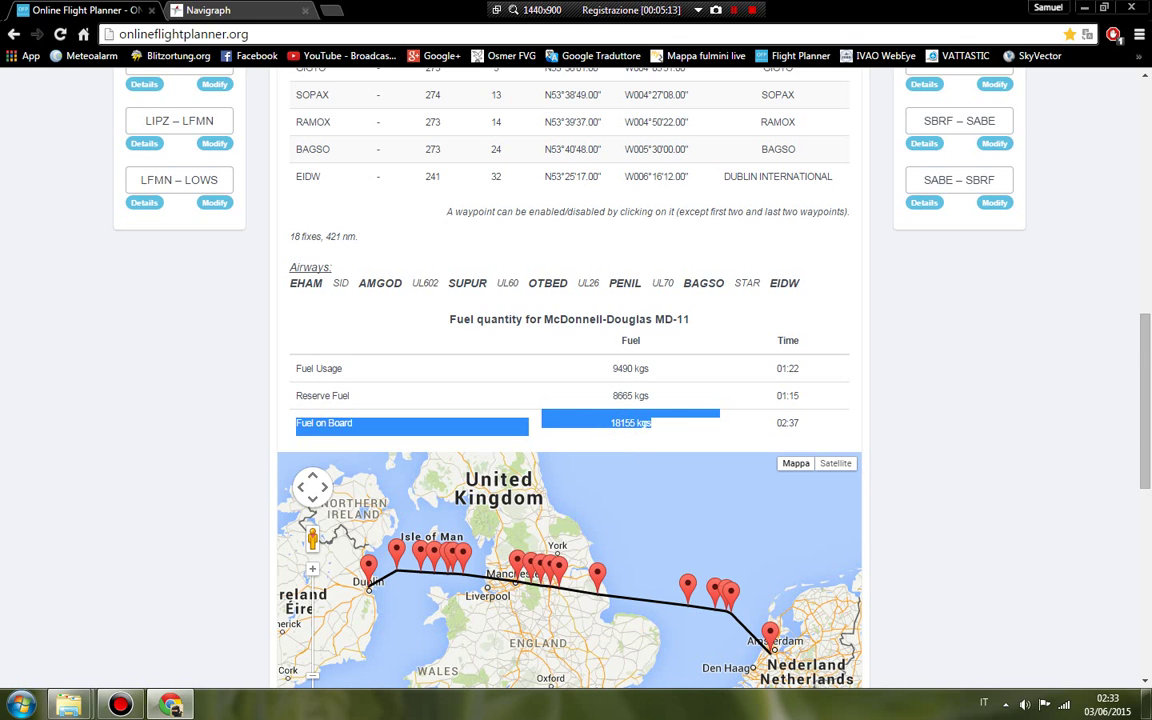
pyautogui.click(762, 432)
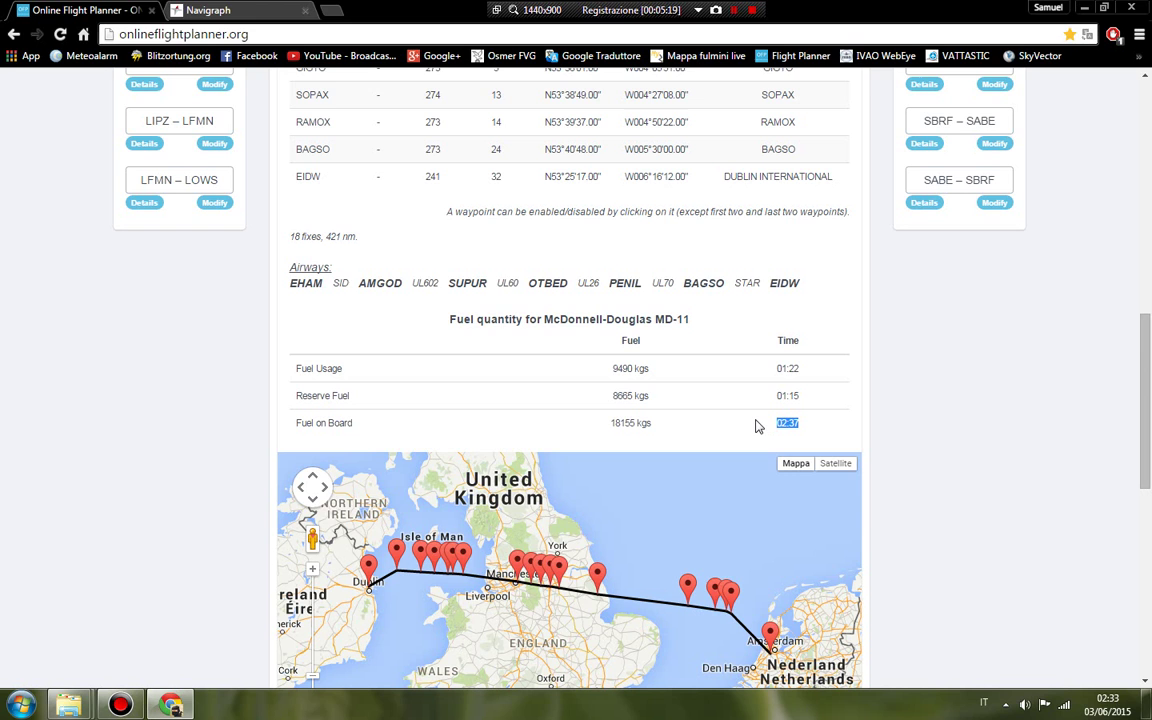
pyautogui.click(990, 440)
pyautogui.scroll(-3, 985, 448)
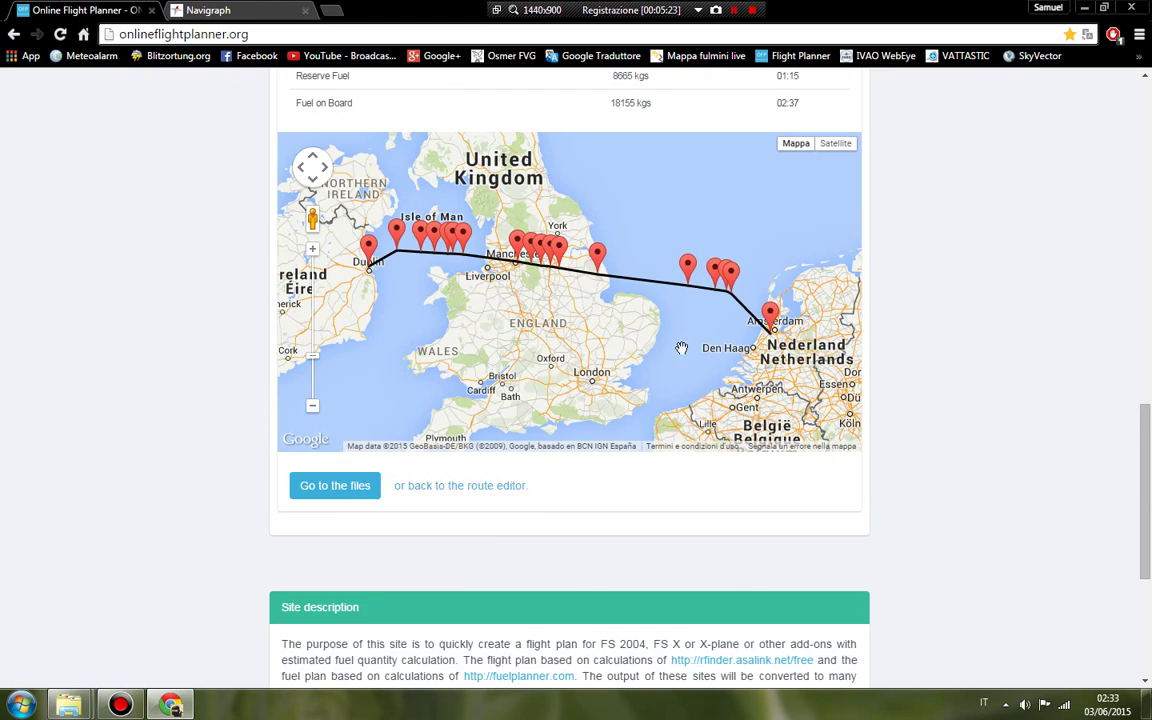
# Step: Pan the route map from the Netherlands to Dublin, then generate EHAMEIDW.rte and EHAM-EIDW.pdf
pyautogui.scroll(1, 758, 328)
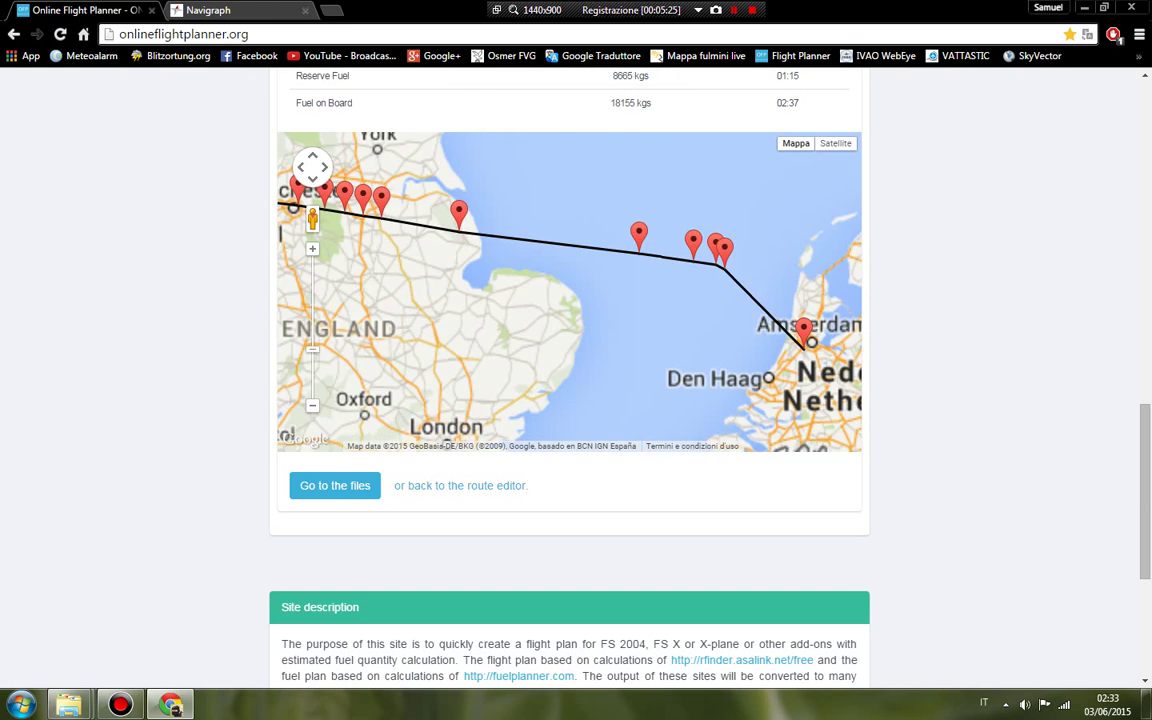
pyautogui.moveTo(758, 328); pyautogui.dragTo(663, 311)
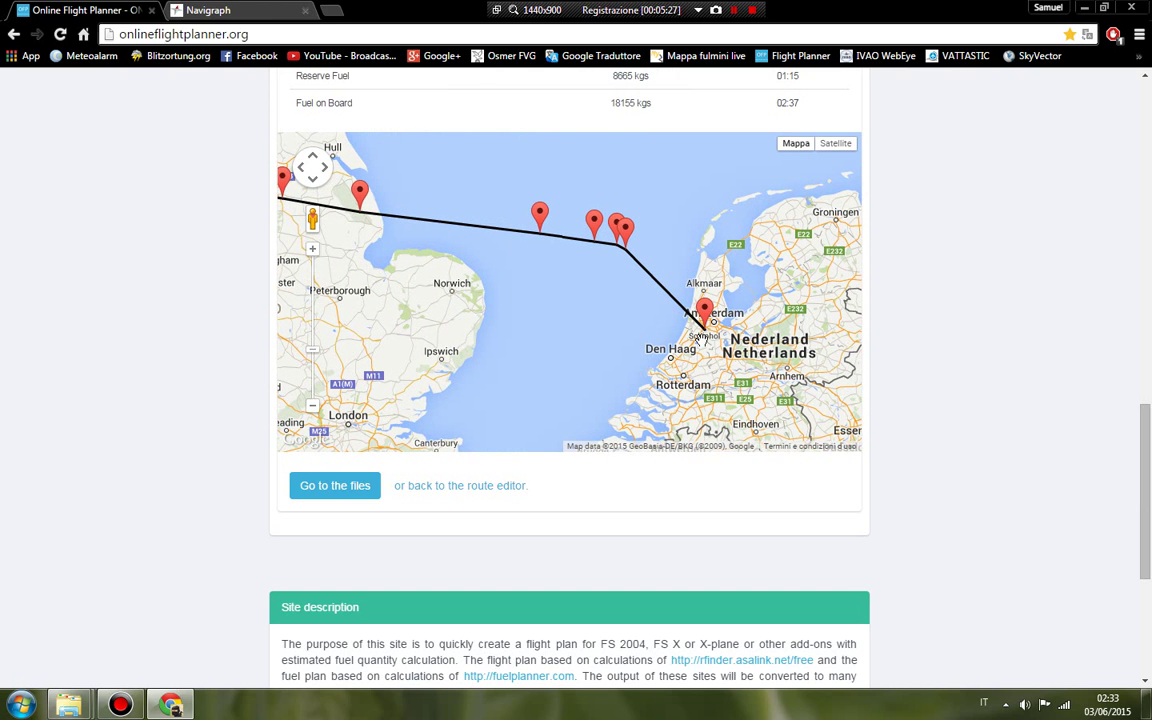
pyautogui.moveTo(423, 266); pyautogui.dragTo(519, 308)
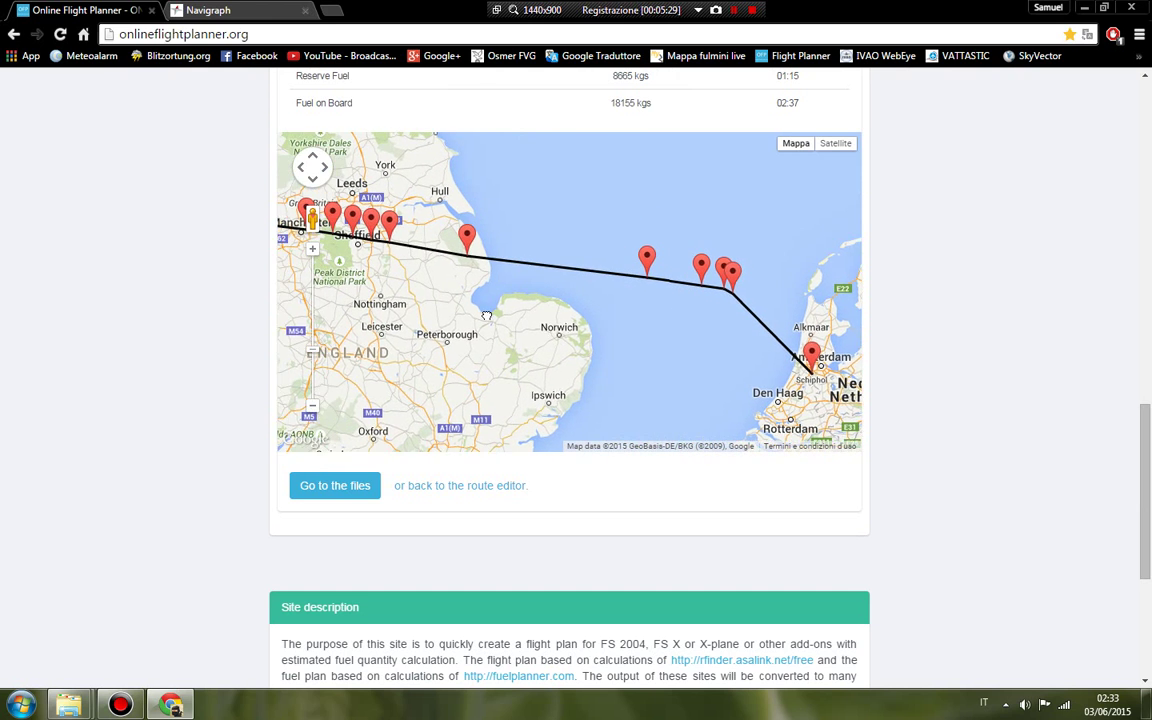
pyautogui.moveTo(388, 301); pyautogui.dragTo(594, 326)
pyautogui.moveTo(281, 280); pyautogui.dragTo(484, 298)
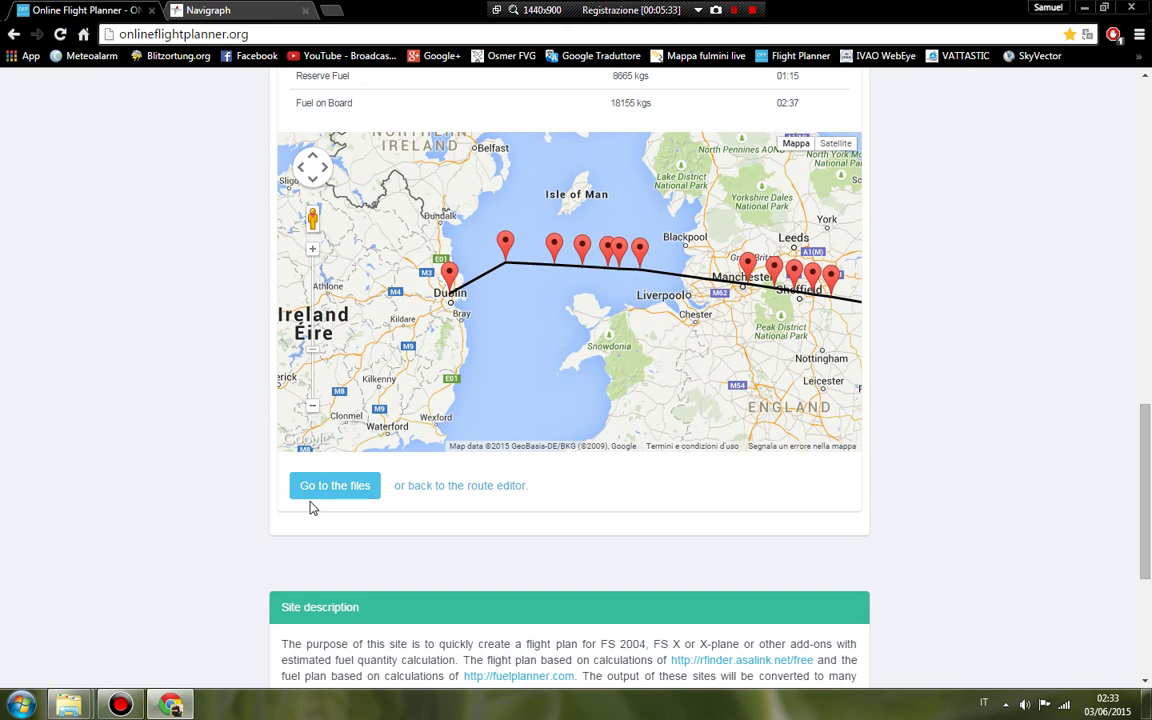
pyautogui.scroll(-1, 188, 494)
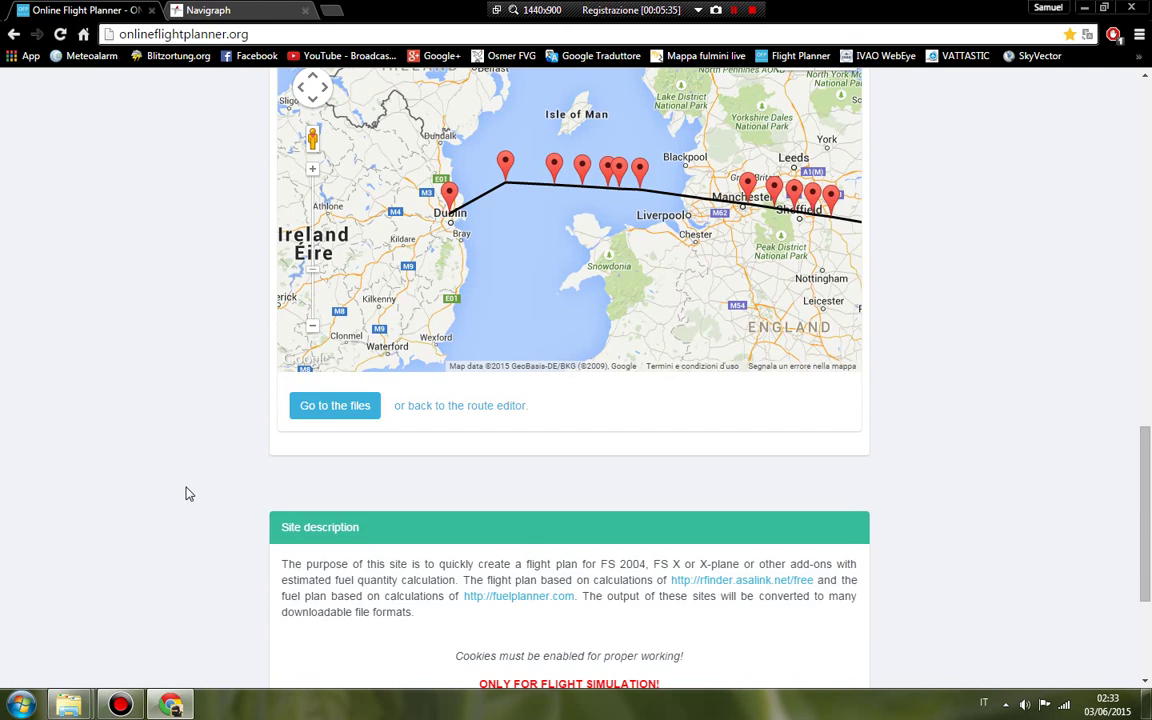
pyautogui.click(322, 410)
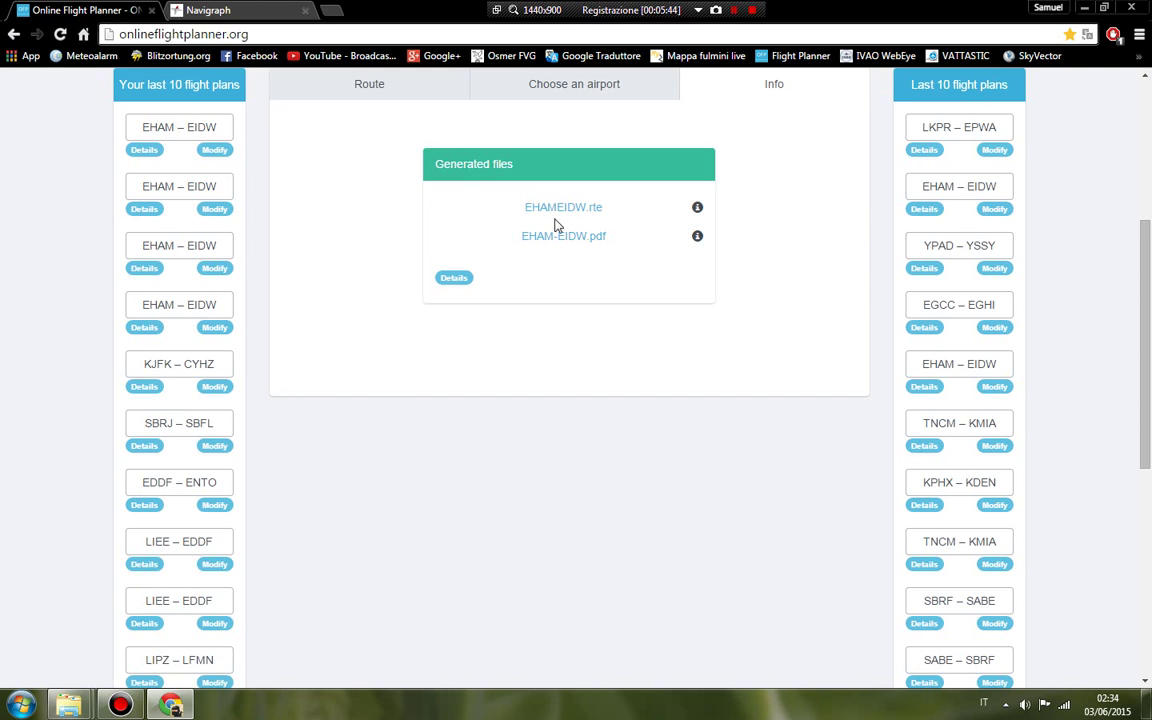
# Step: Download EHAMEIDW.rte and EHAM-EIDW.pdf from the Generated files list
pyautogui.click(561, 213)
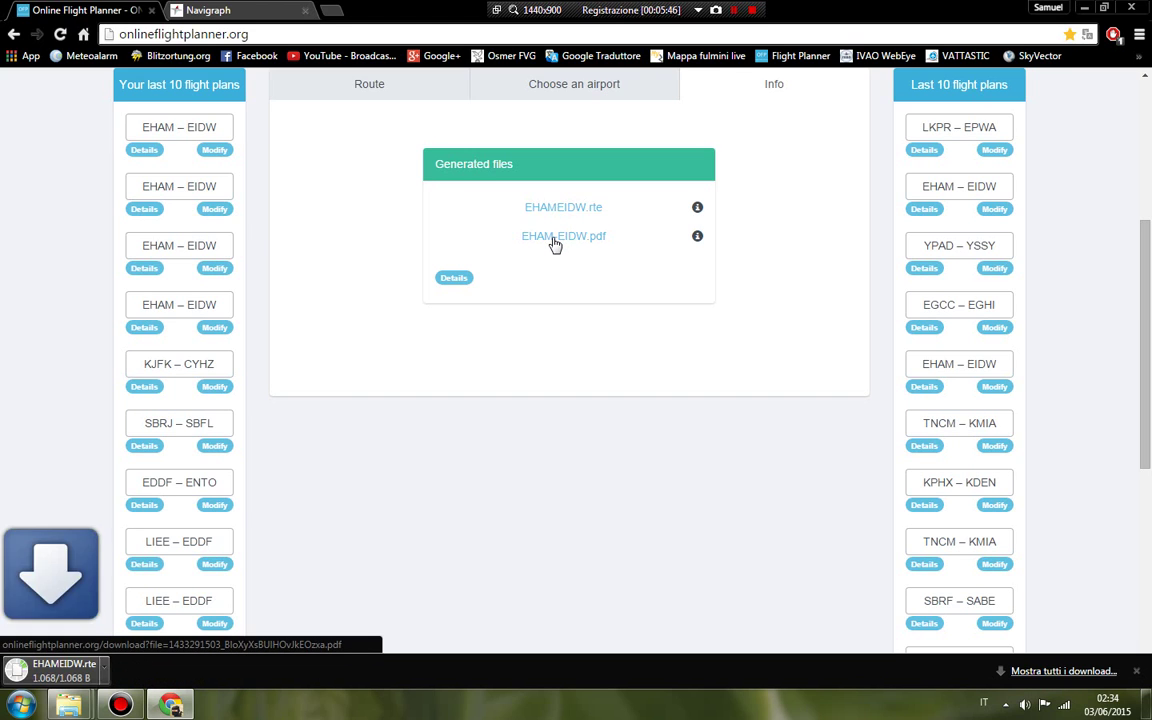
pyautogui.click(555, 240)
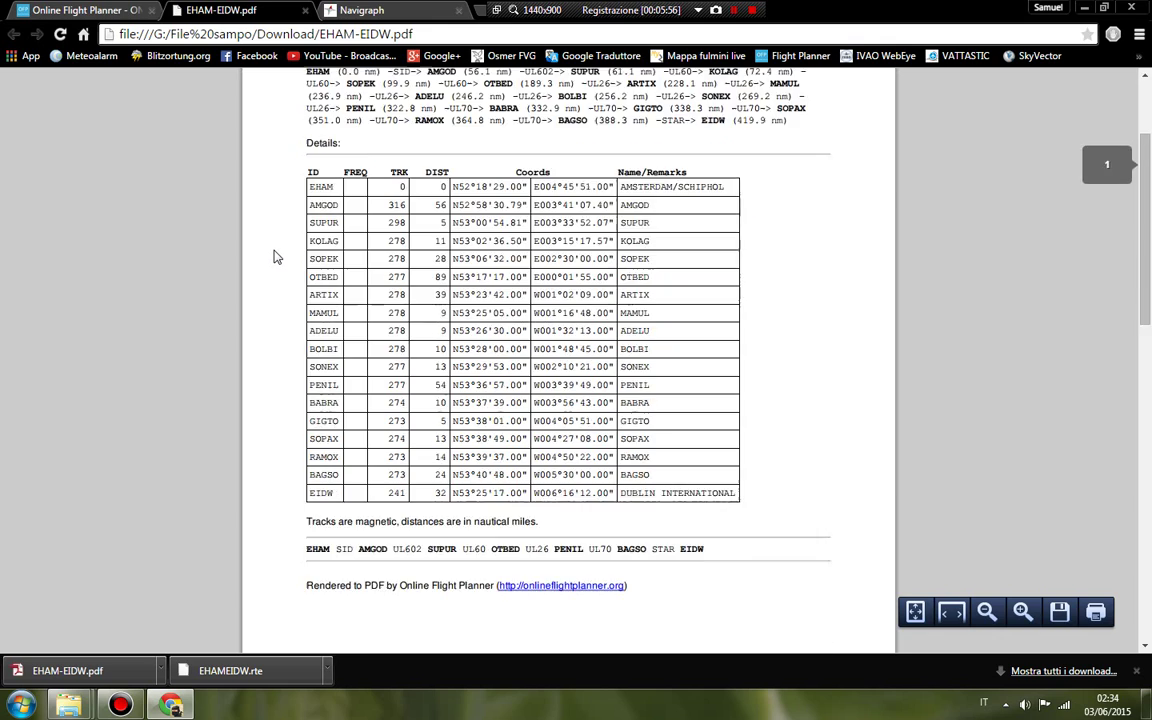
pyautogui.scroll(-10, 277, 257)
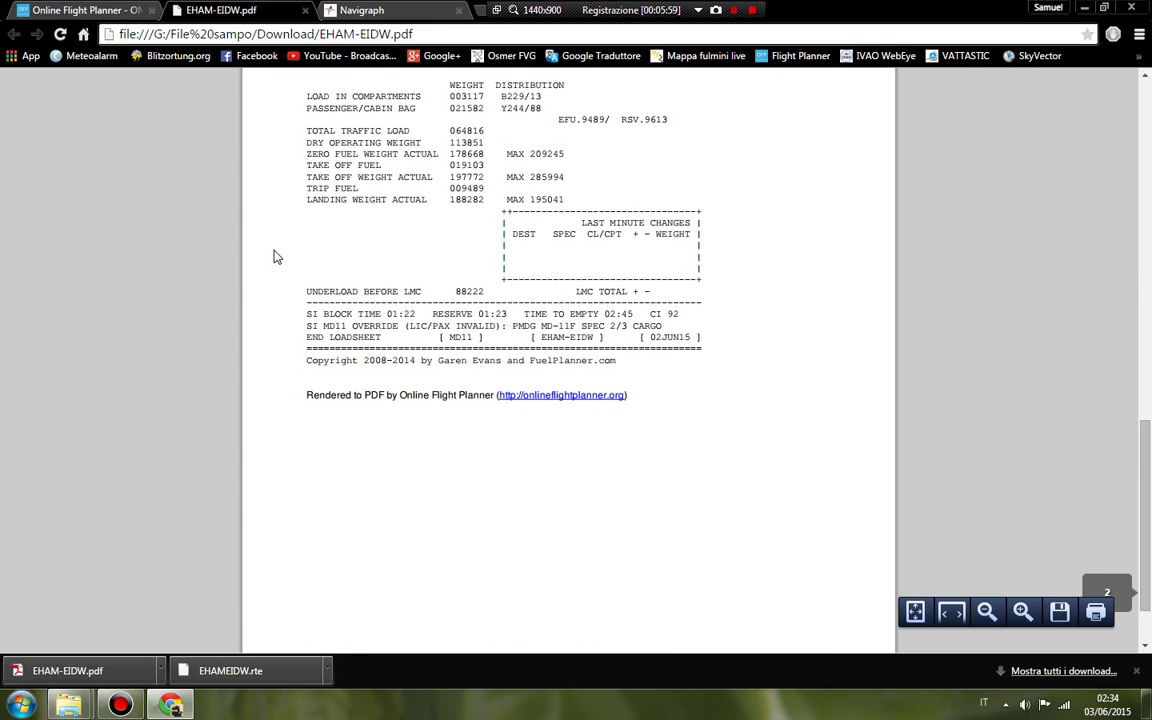
# Step: Scroll through the EHAM-EIDW.pdf route table and MD-11 loadsheet, then close the PDF tab
pyautogui.scroll(15, 277, 257)
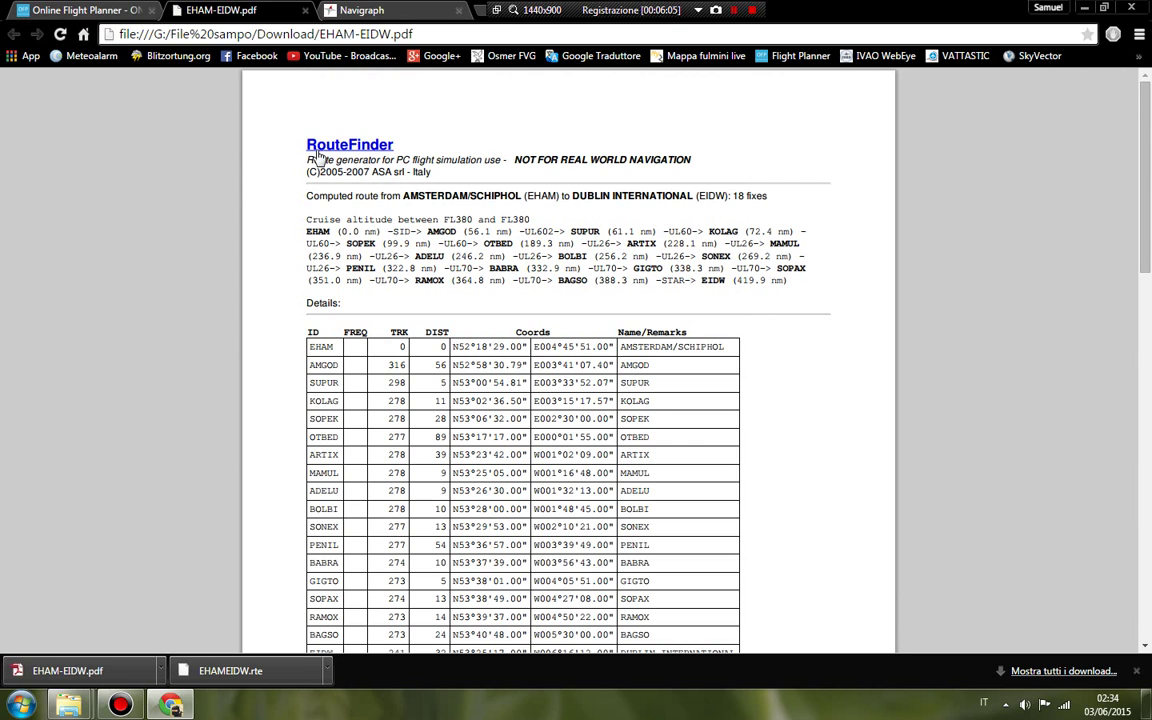
pyautogui.scroll(-2, 568, 360)
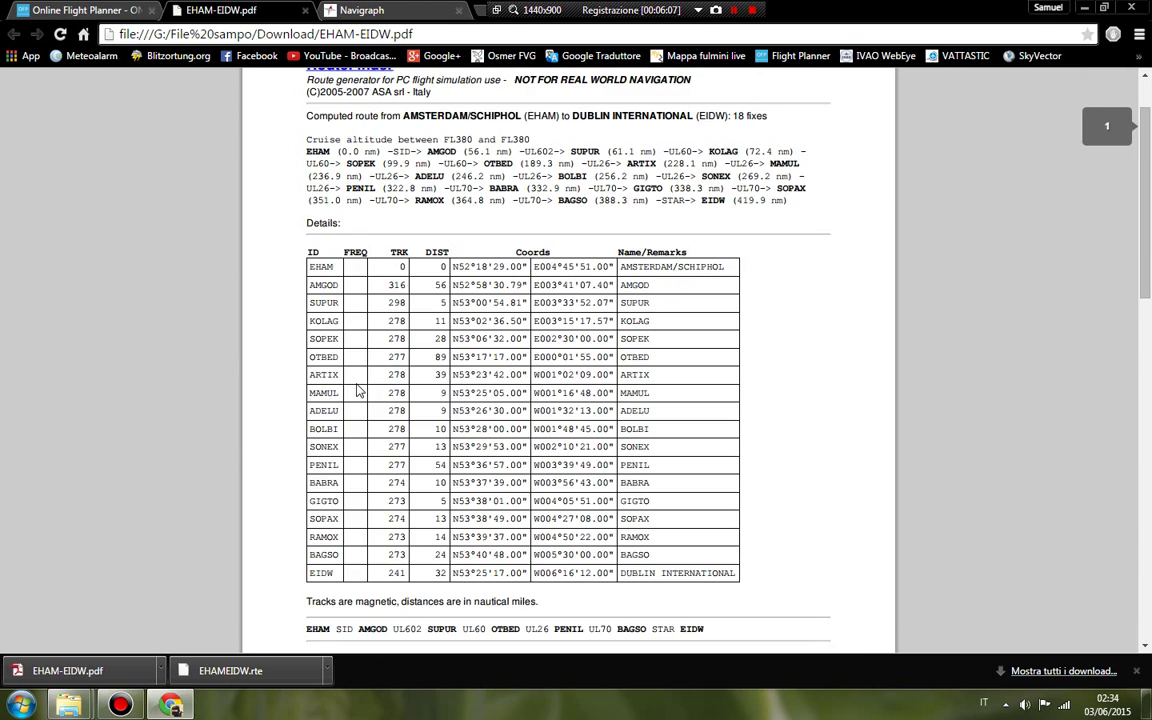
pyautogui.scroll(-4, 358, 390)
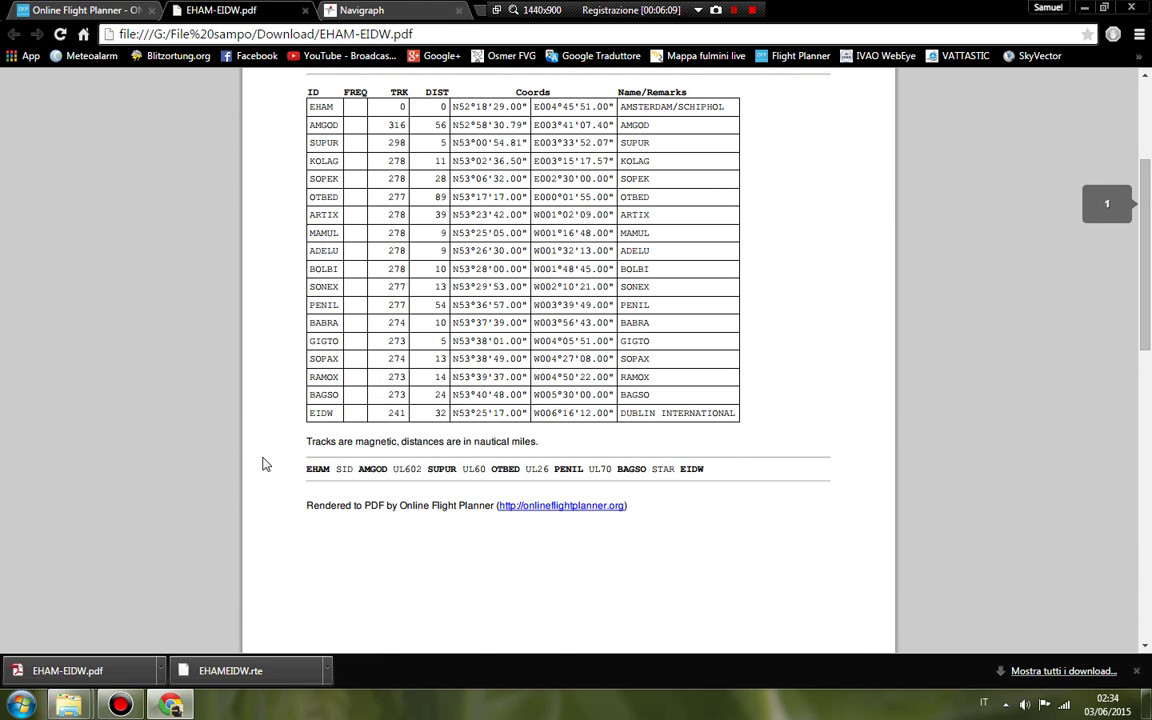
pyautogui.scroll(-8, 245, 412)
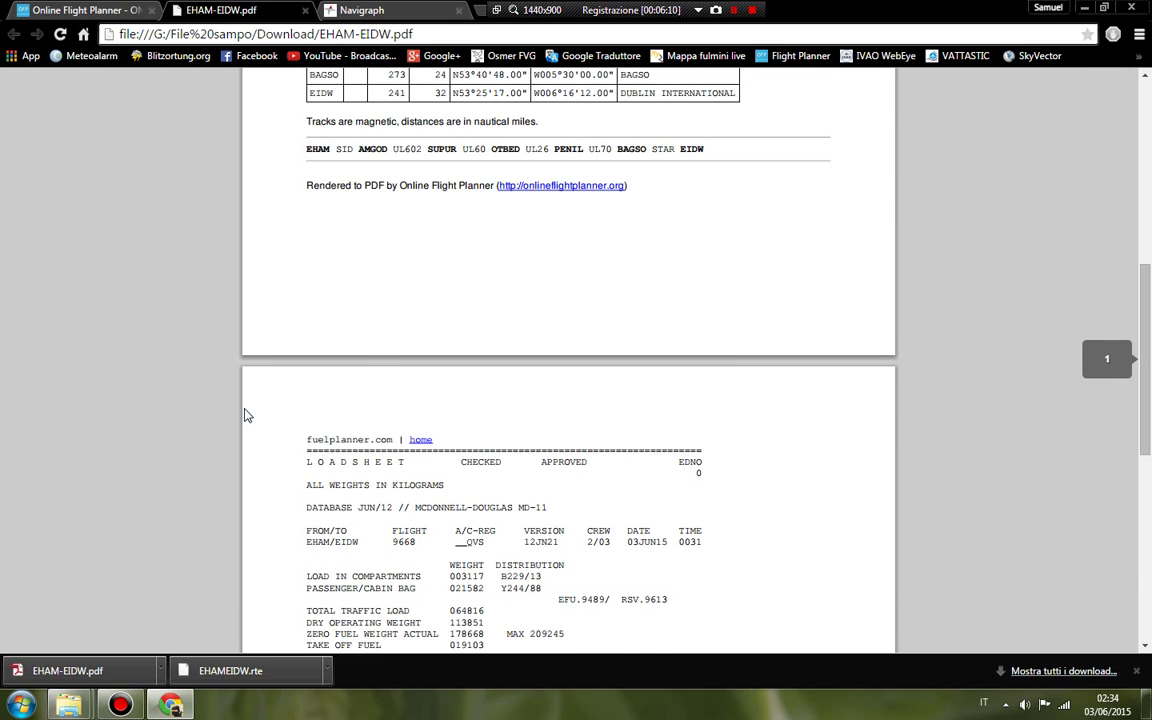
pyautogui.scroll(-4, 247, 415)
pyautogui.scroll(-2, 247, 415)
pyautogui.scroll(16, 247, 415)
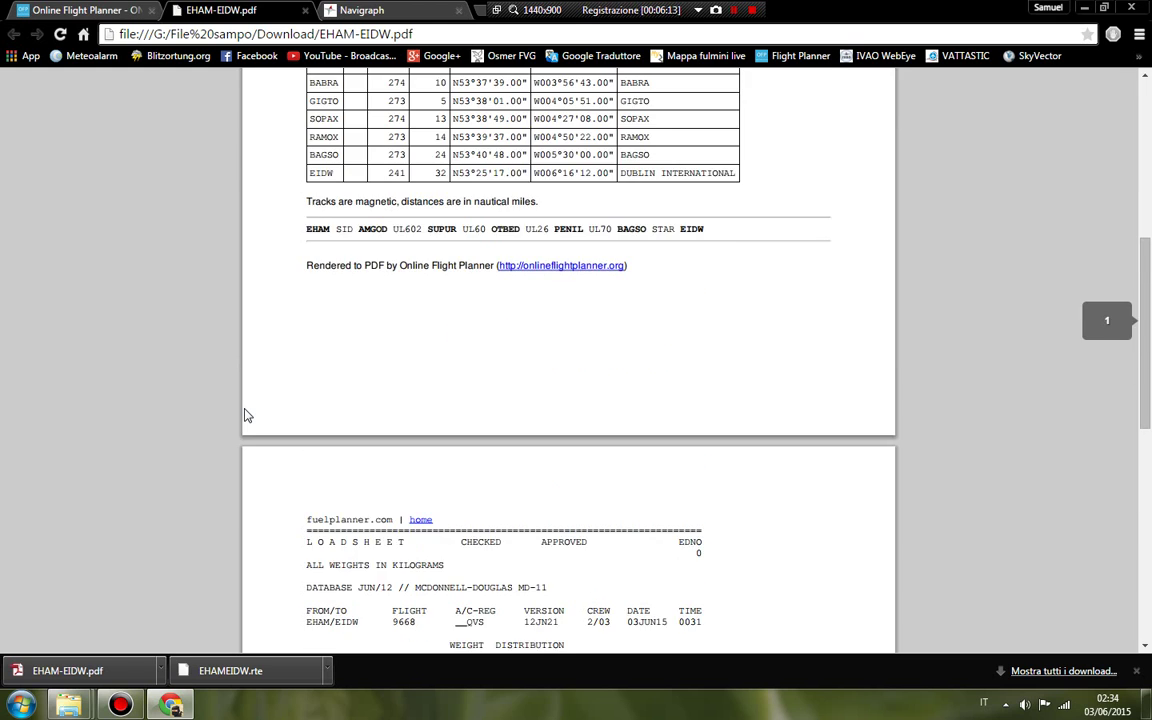
pyautogui.scroll(4, 247, 415)
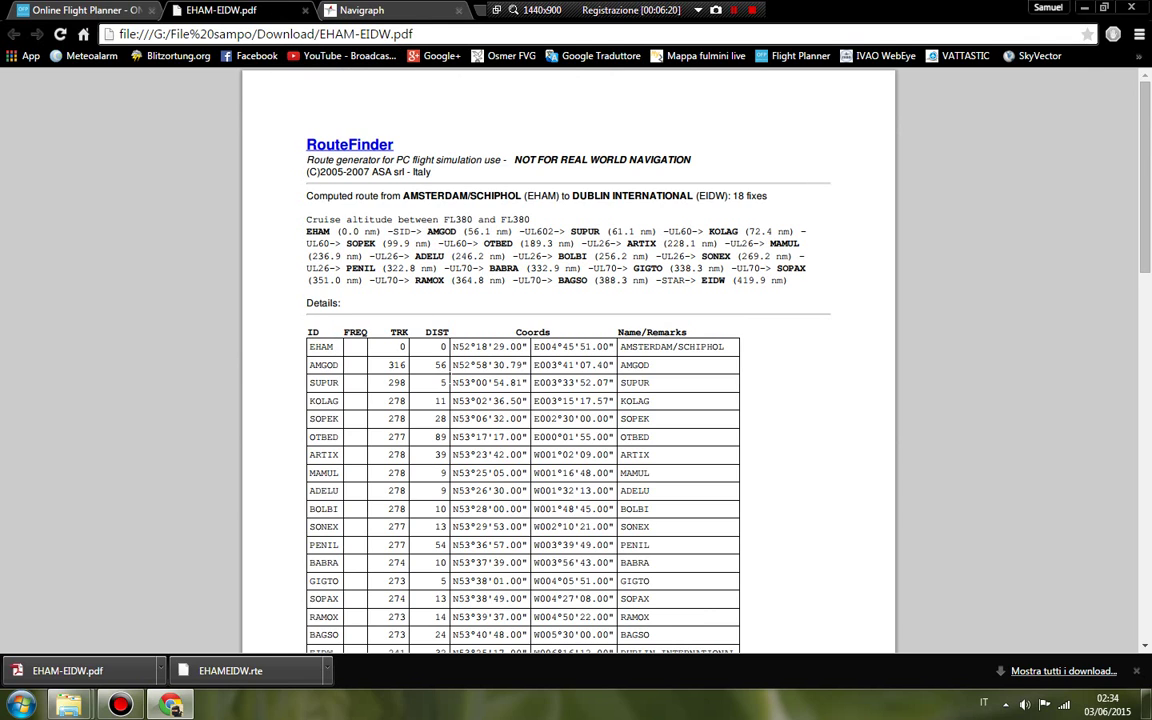
pyautogui.click(305, 10)
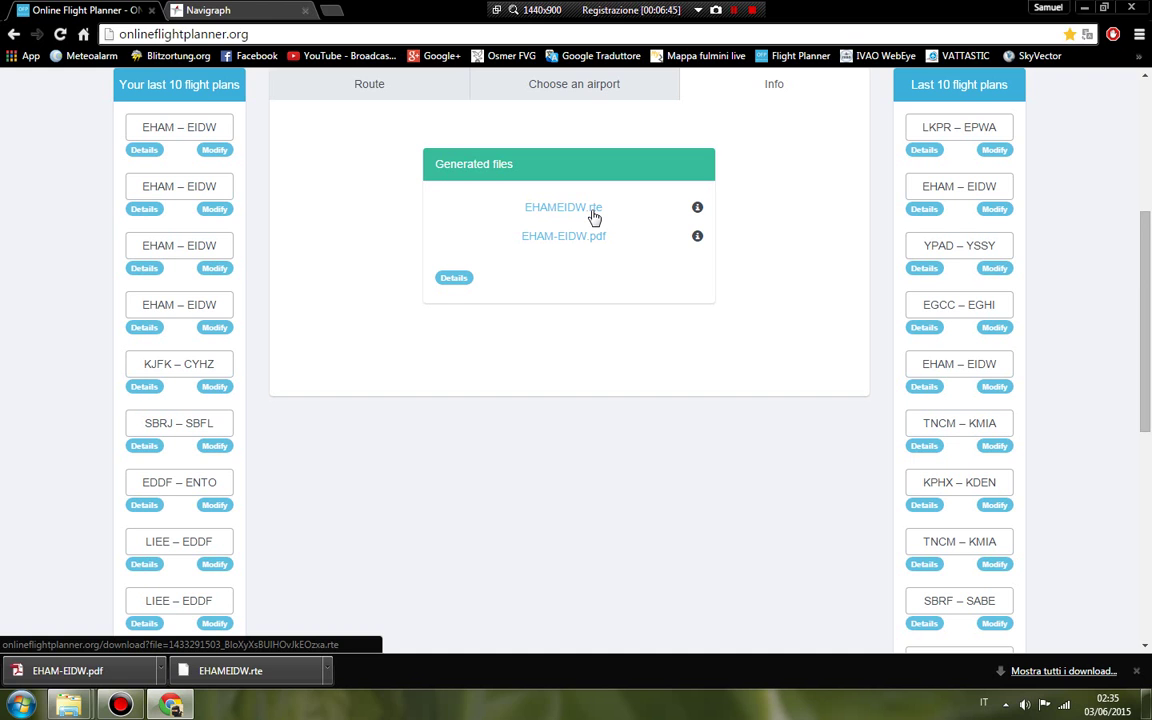
# Step: Minimize Chrome, copy EHAMEIDW.rte from the Download folder, and close that folder window
pyautogui.click(1086, 7)
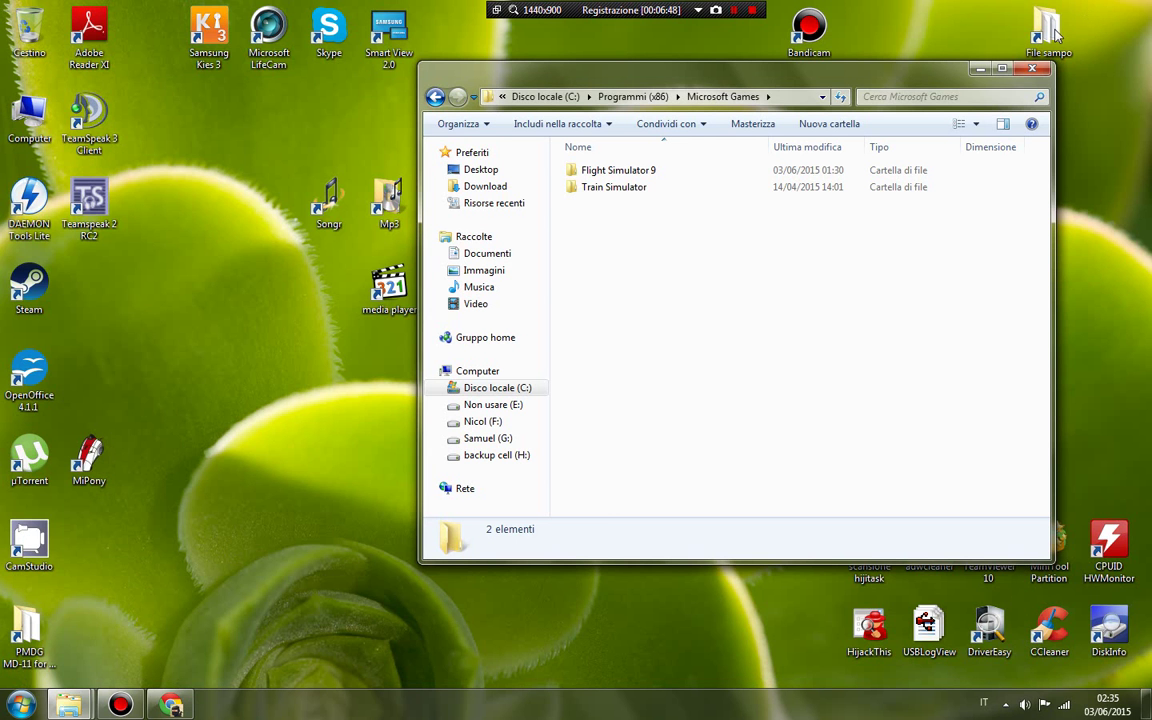
pyautogui.moveTo(68, 703)
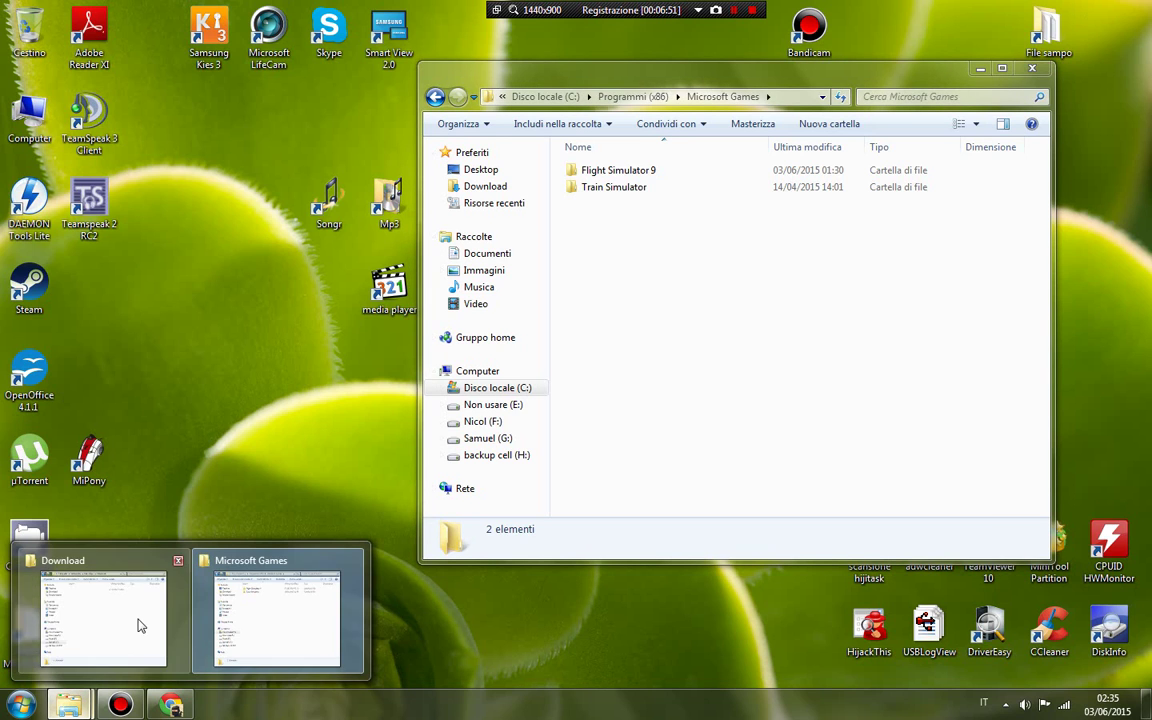
pyautogui.click(116, 631)
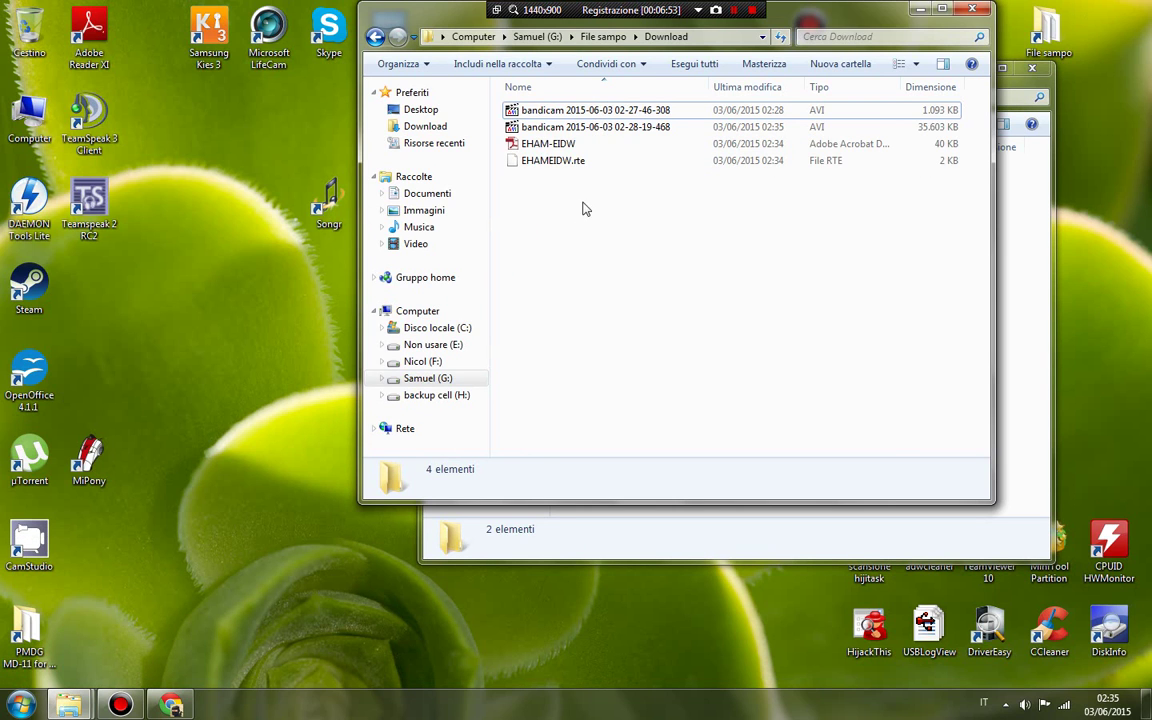
pyautogui.click(556, 165)
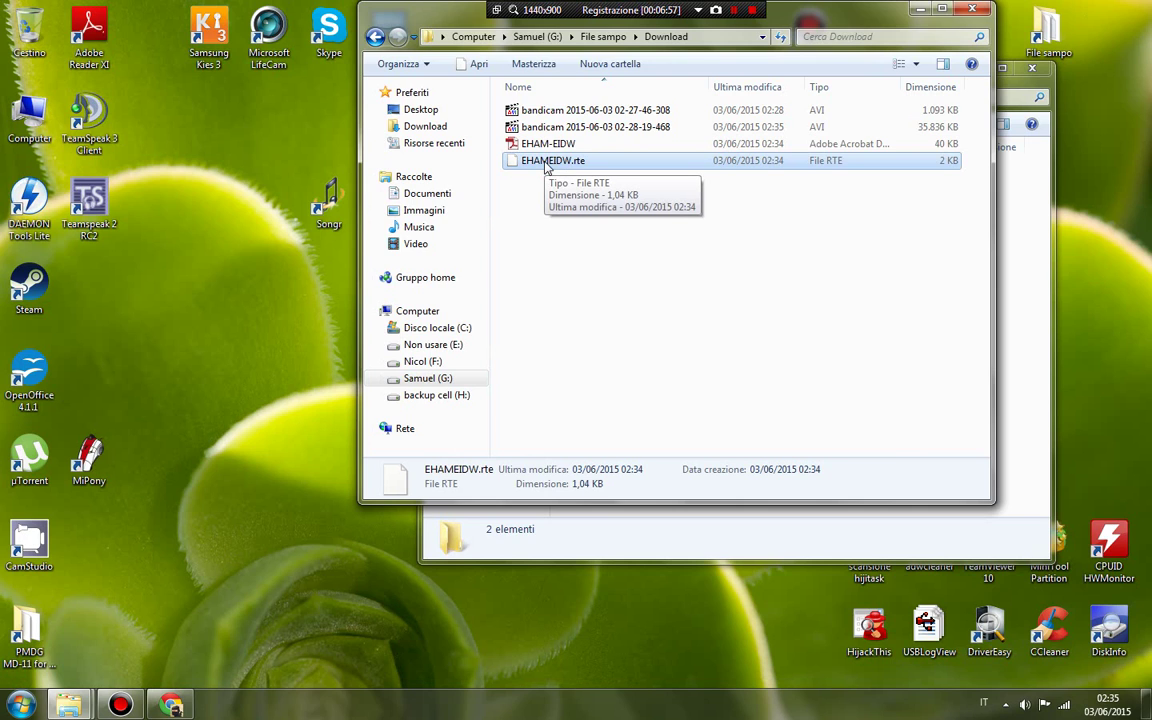
pyautogui.rightClick(546, 168)
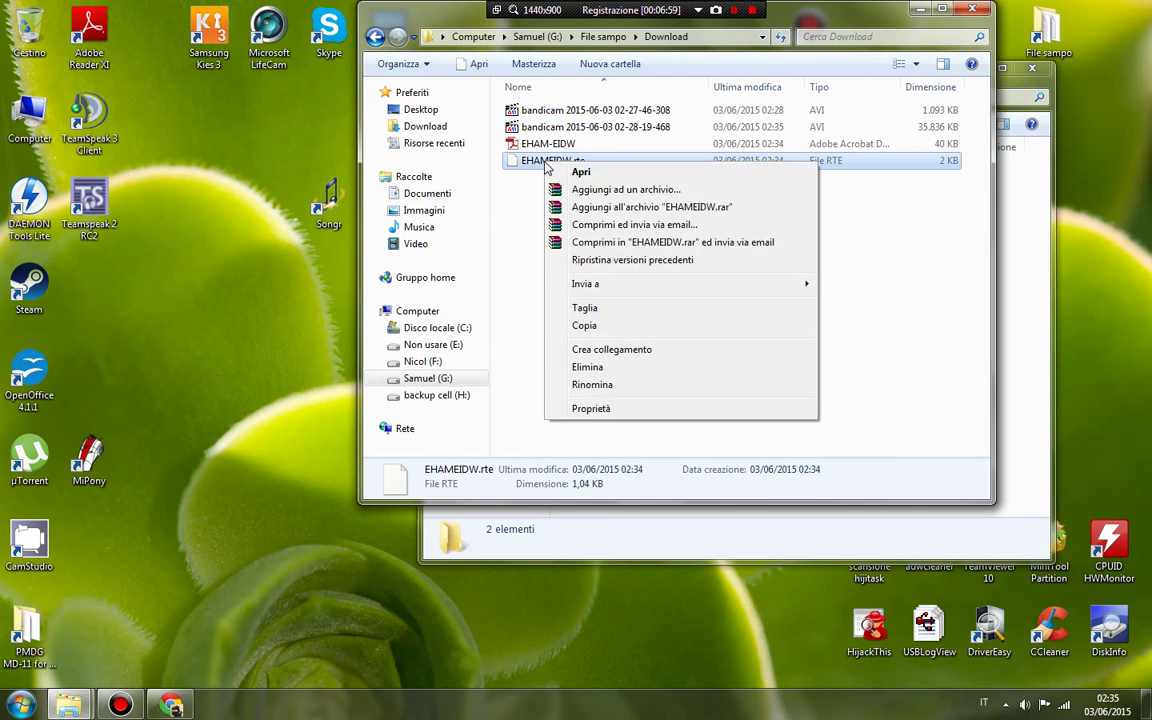
pyautogui.click(590, 326)
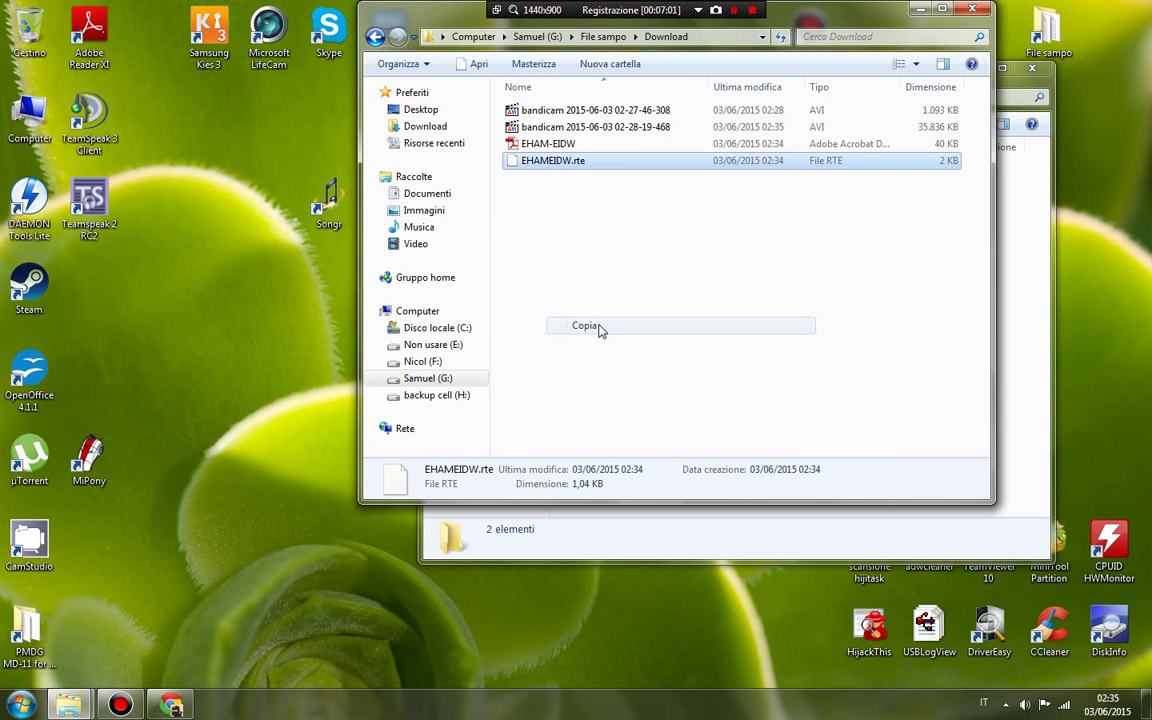
pyautogui.click(972, 9)
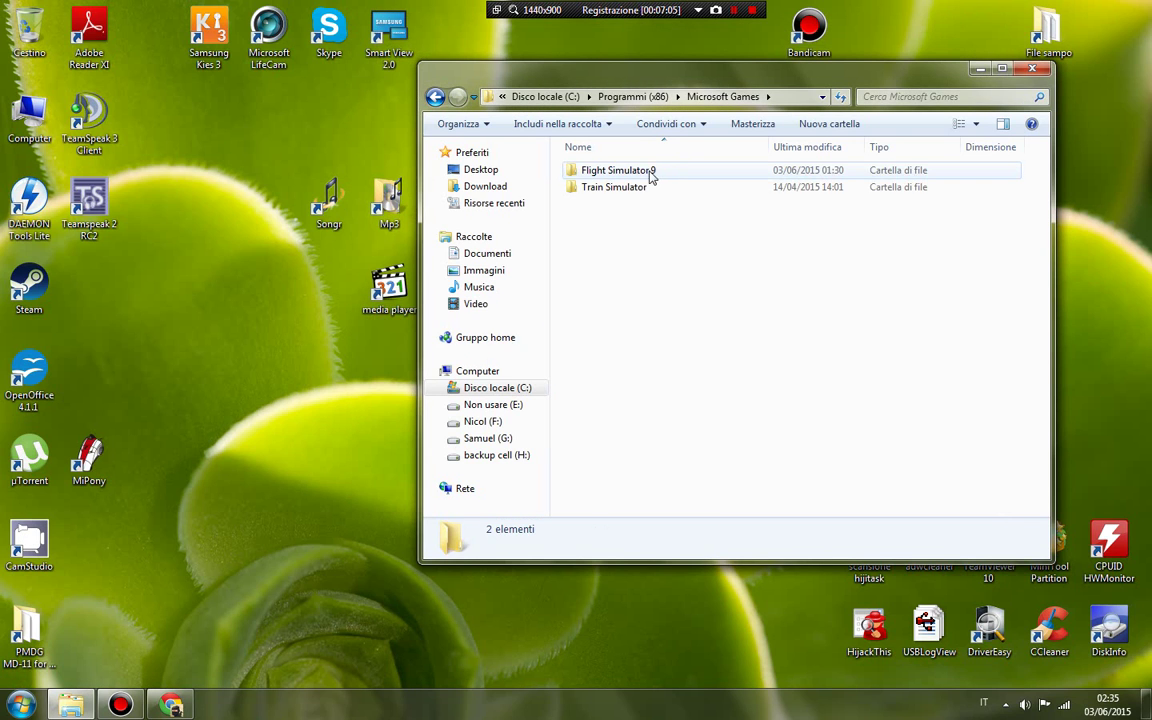
# Step: In Flight Simulator 9 > PMDG > flightplans, permanently delete the old EHAMEIDW.rte
pyautogui.doubleClick(650, 172)
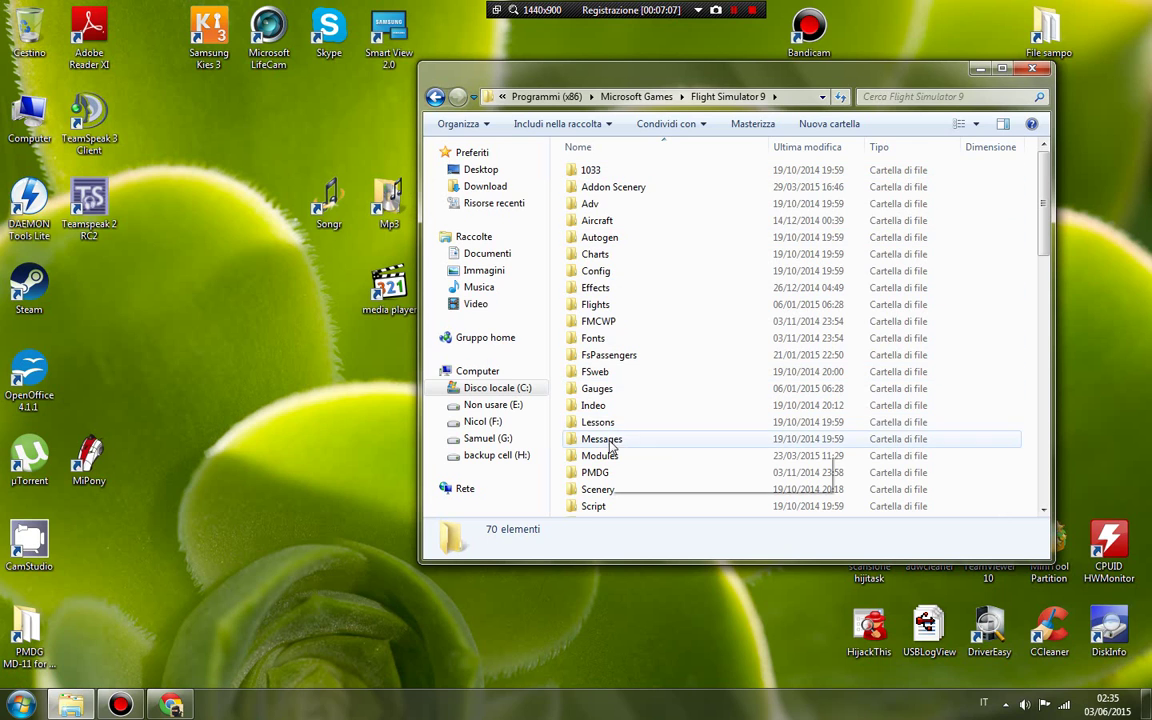
pyautogui.doubleClick(595, 473)
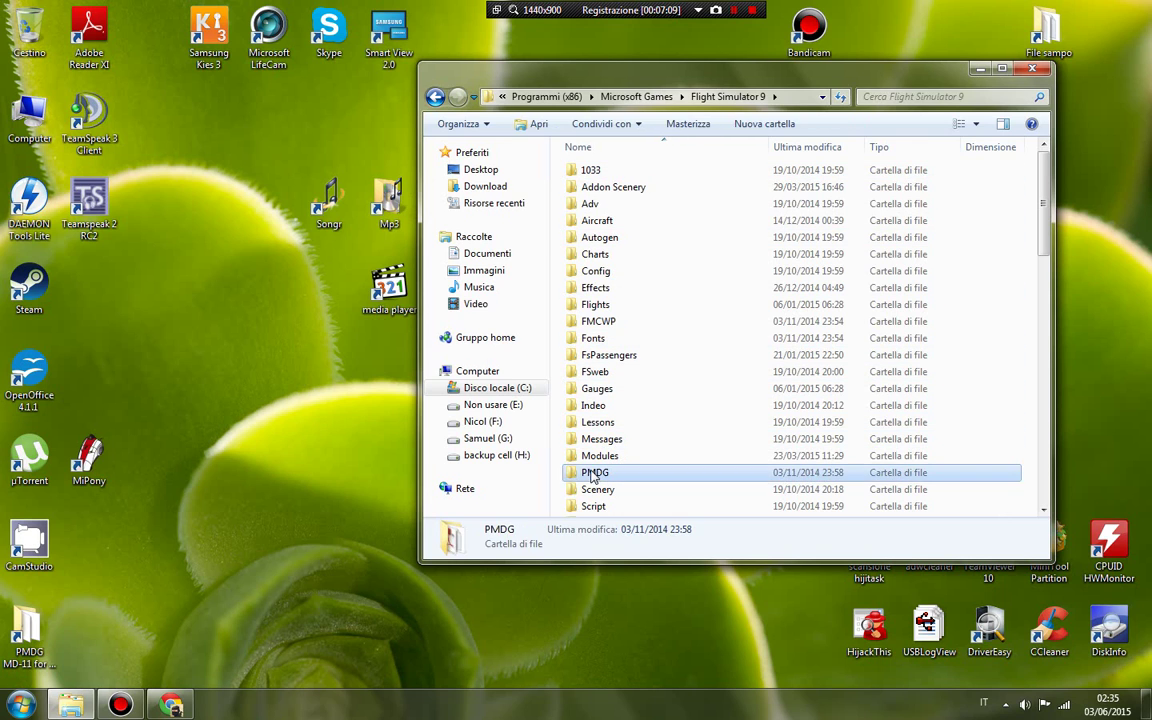
pyautogui.click(607, 173)
pyautogui.doubleClick(607, 173)
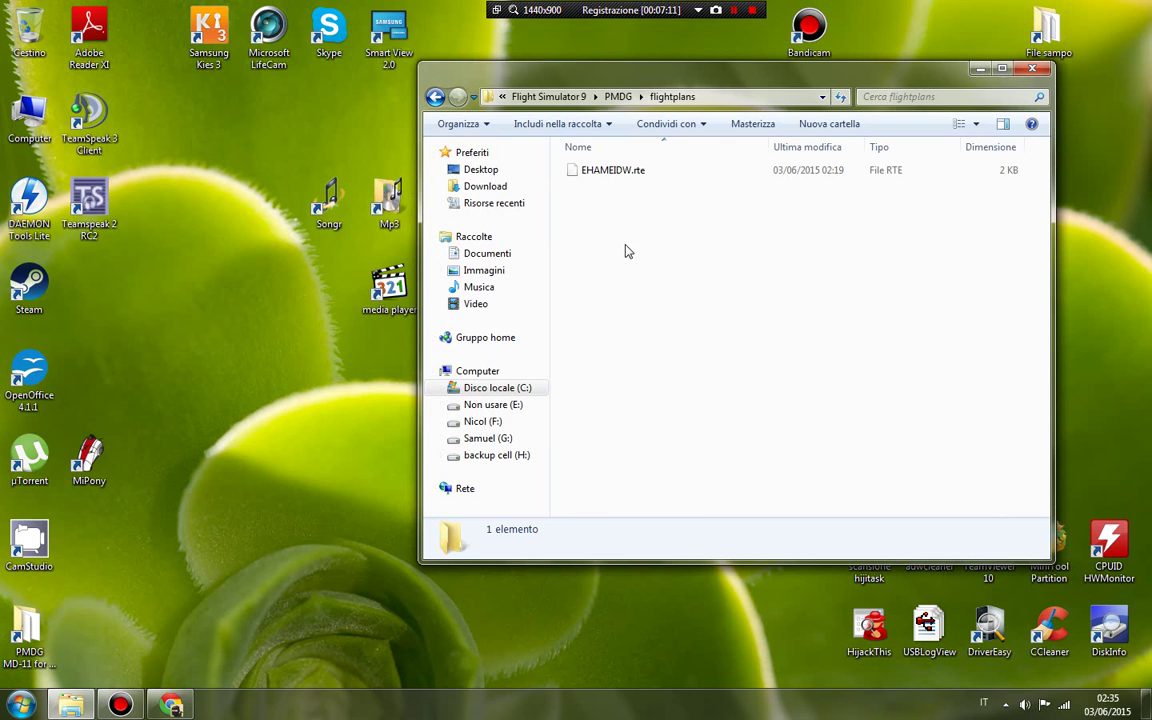
pyautogui.click(618, 172)
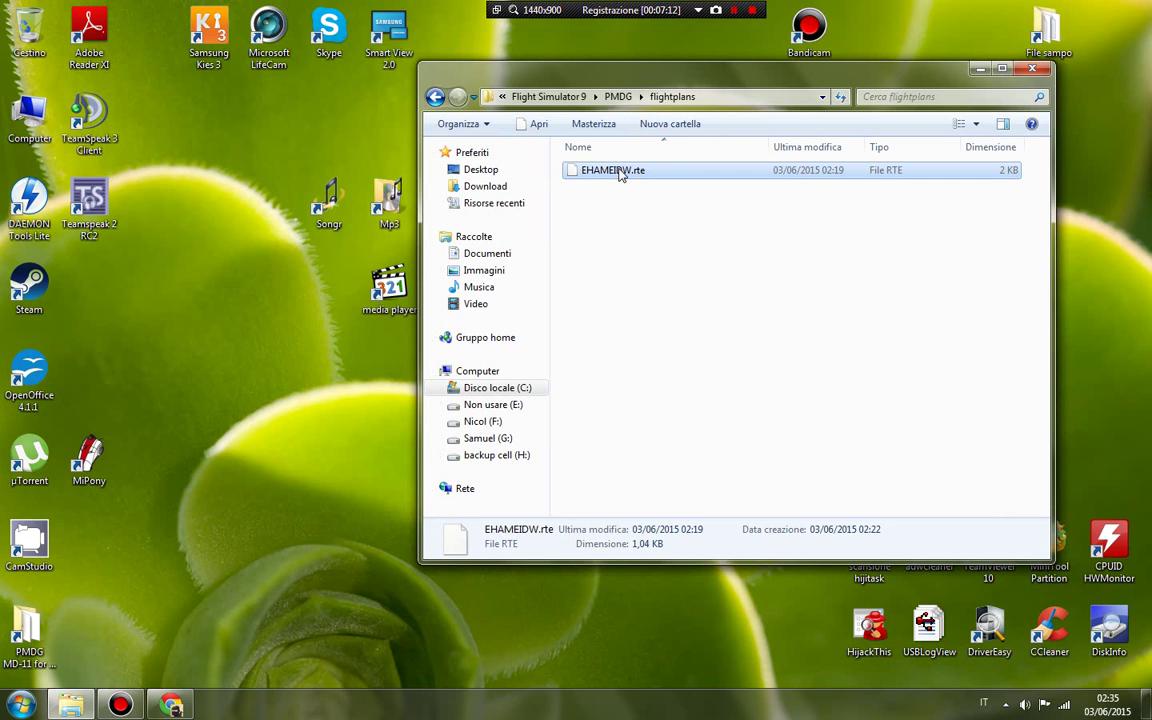
pyautogui.hotkey('shift', 'Delete')
pyautogui.click(624, 420)
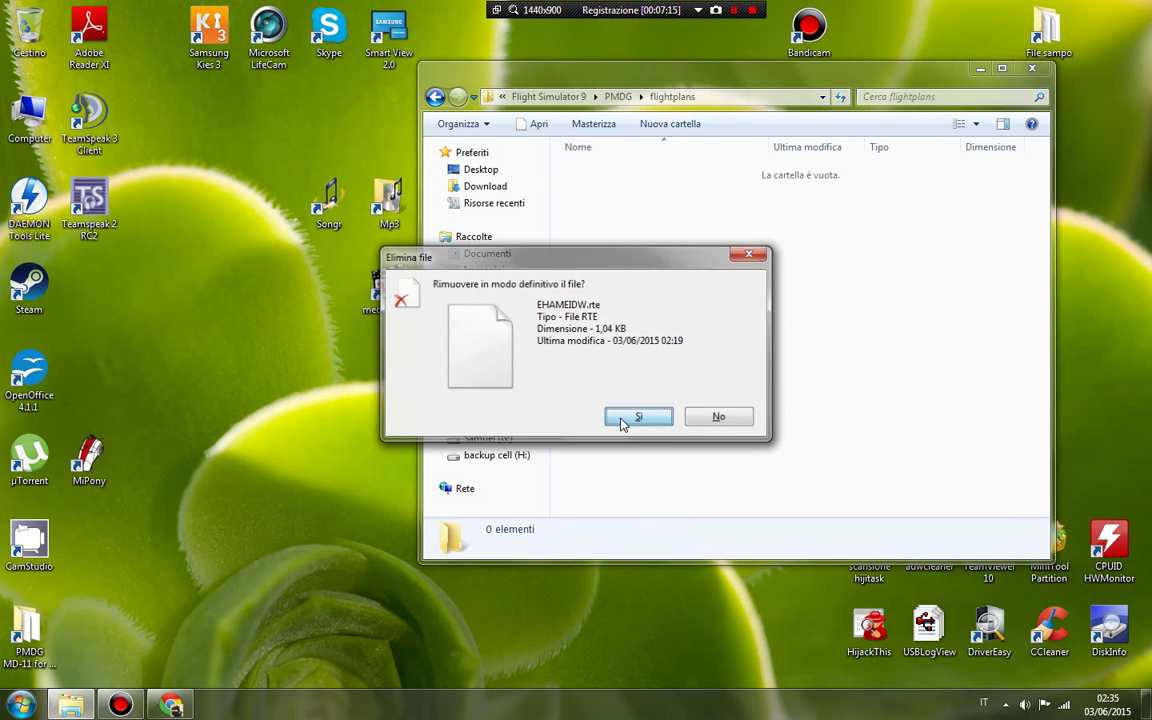
# Step: Paste the newly downloaded EHAMEIDW.rte (1,04 KB) into the flightplans folder
pyautogui.rightClick(617, 245)
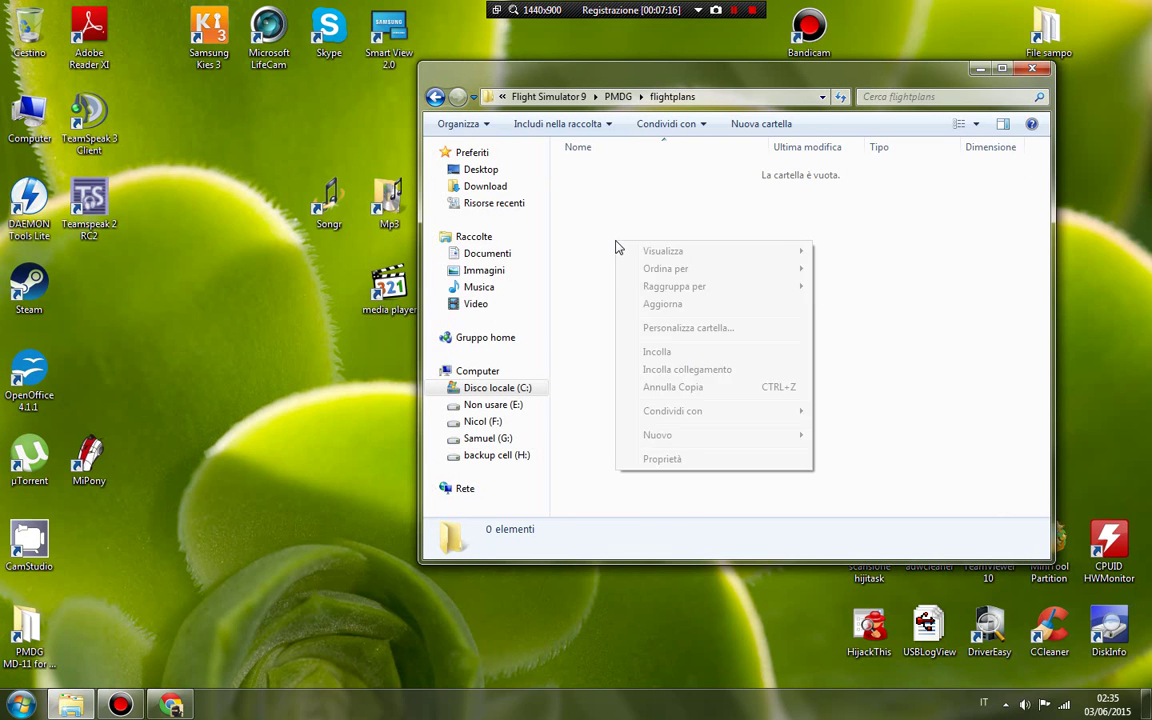
pyautogui.click(656, 353)
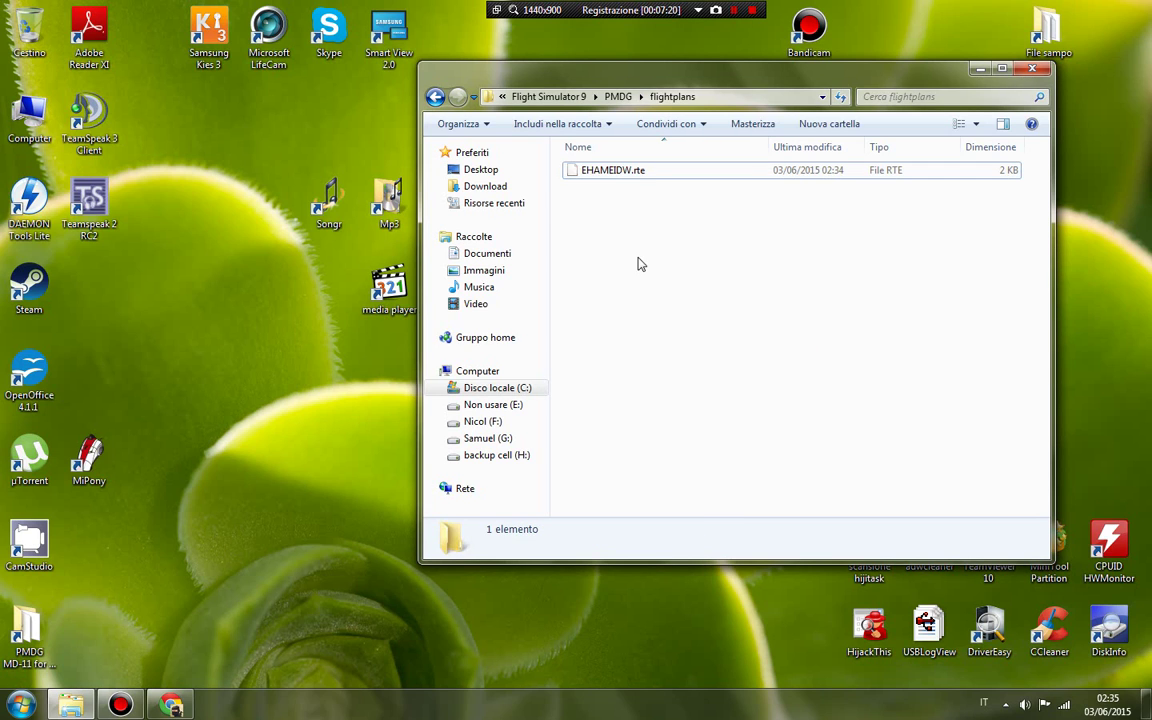
pyautogui.click(616, 178)
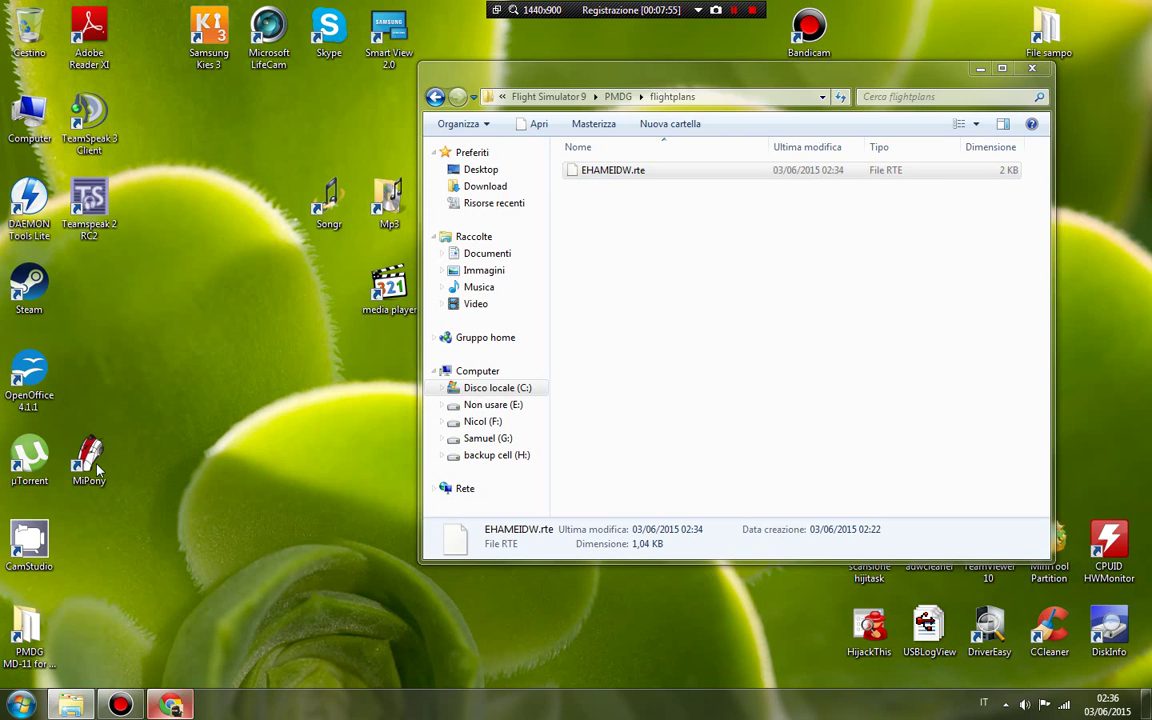
# Step: Restore the Chrome window showing the Generated files page with EHAMEIDW.rte and EHAM-EIDW.pdf
pyautogui.click(171, 705)
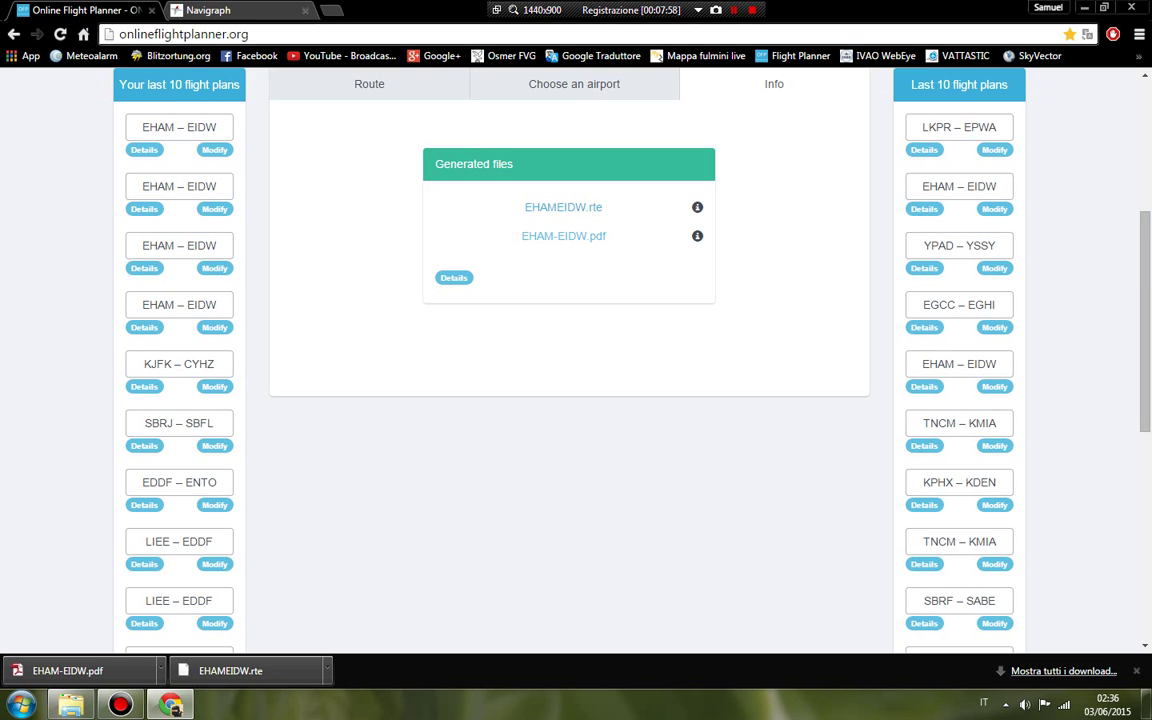